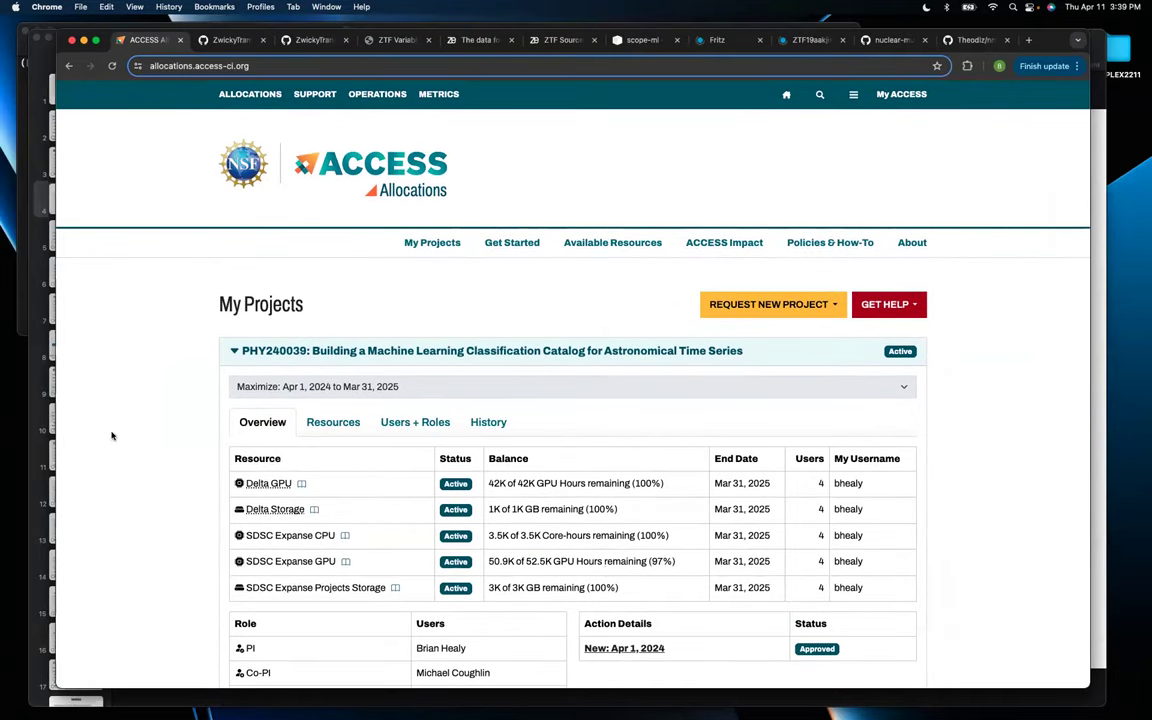
# Collapse project PHY240039 and expand project AST200029 to review its overview of resources, roles and actions
pyautogui.scroll(-3, 105, 395)
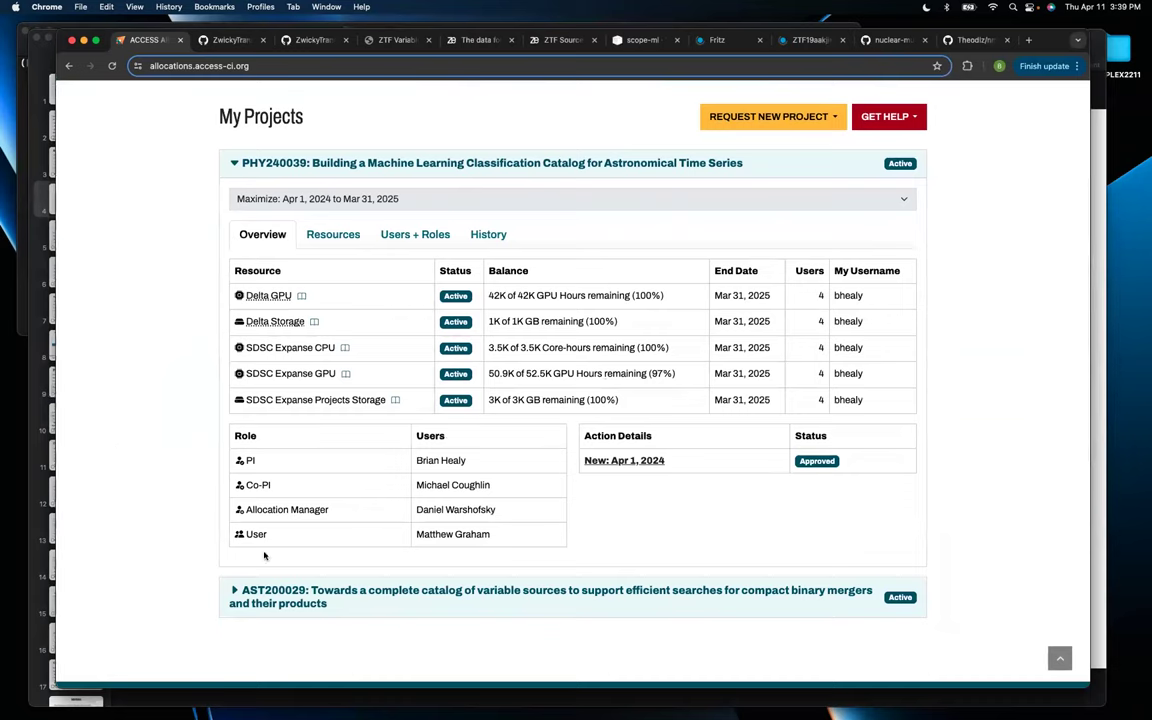
pyautogui.click(256, 163)
pyautogui.click(270, 209)
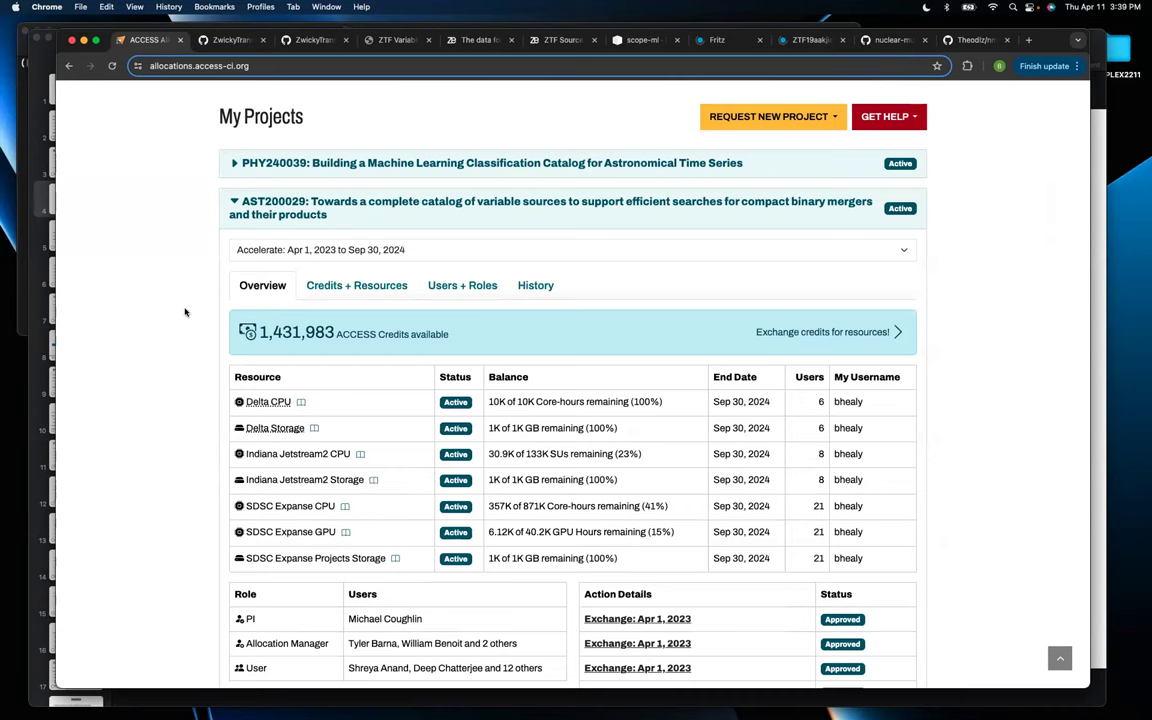
pyautogui.scroll(-2, 198, 318)
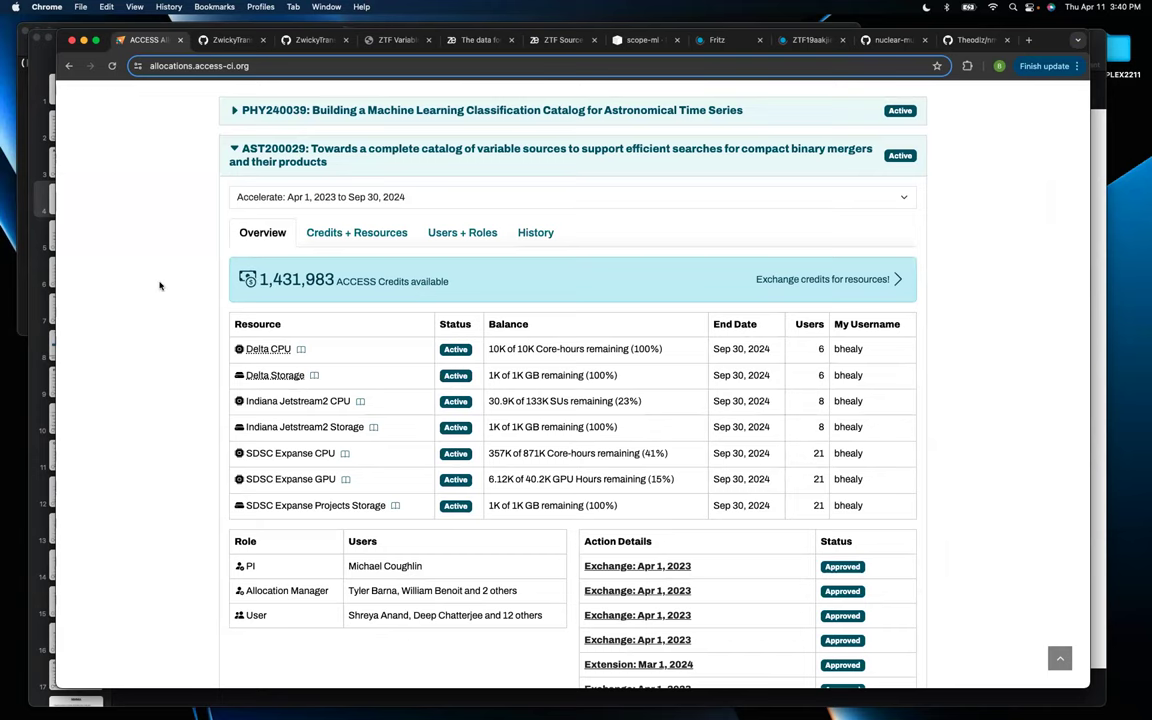
pyautogui.scroll(-1, 159, 286)
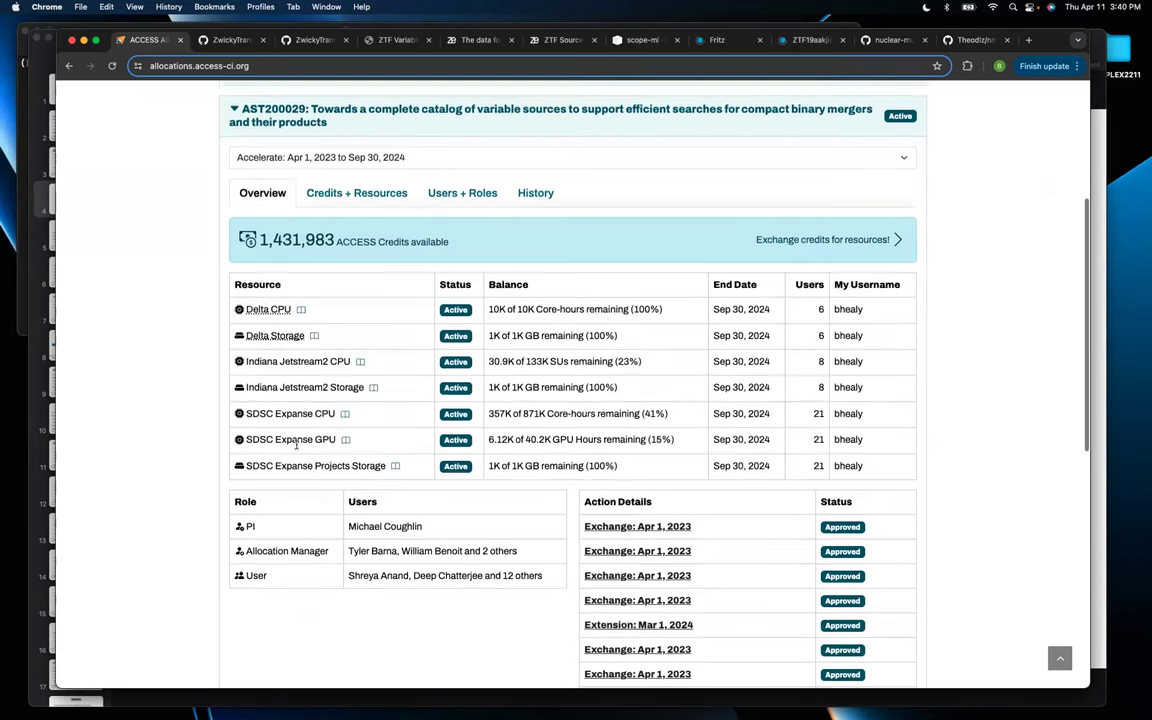
pyautogui.scroll(-3, 296, 447)
pyautogui.scroll(1, 296, 447)
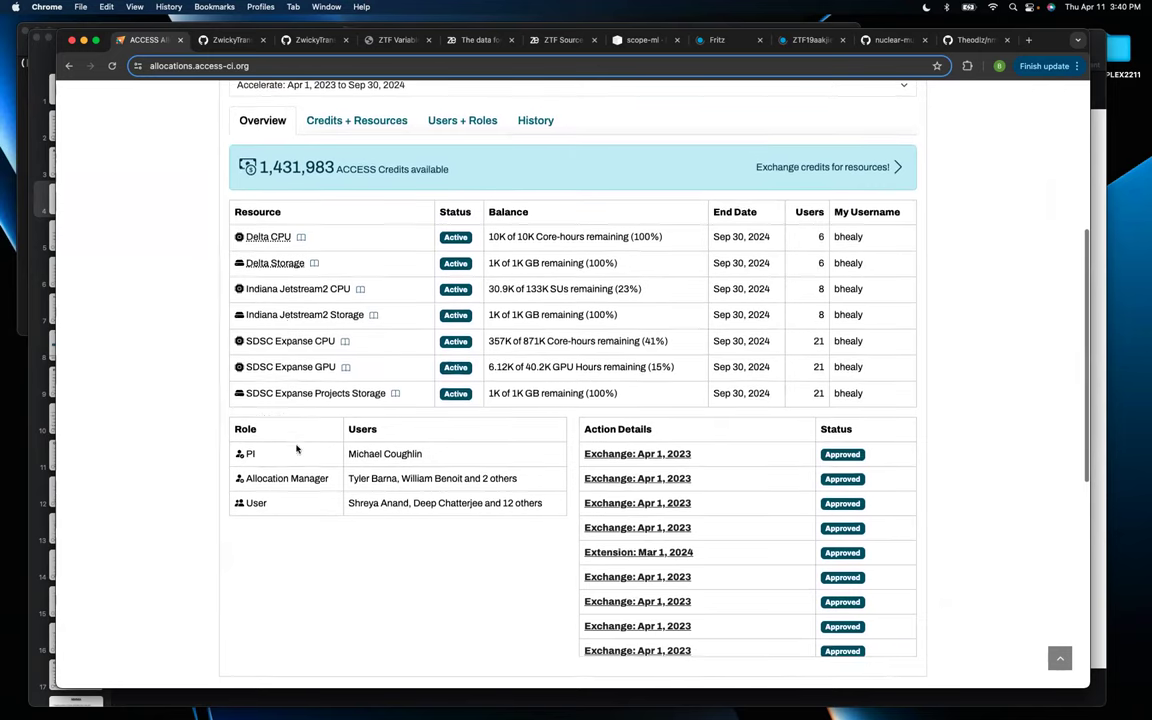
# Show the credits and resources breakdown of project AST200029
pyautogui.click(352, 121)
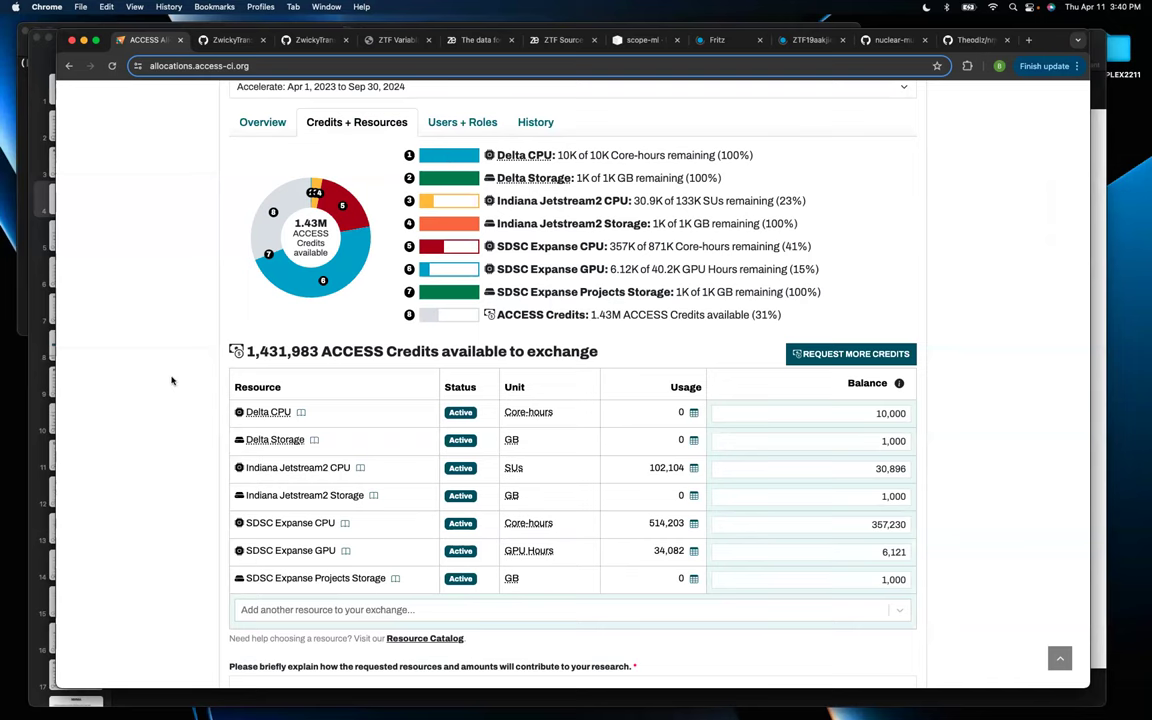
pyautogui.scroll(-1, 172, 380)
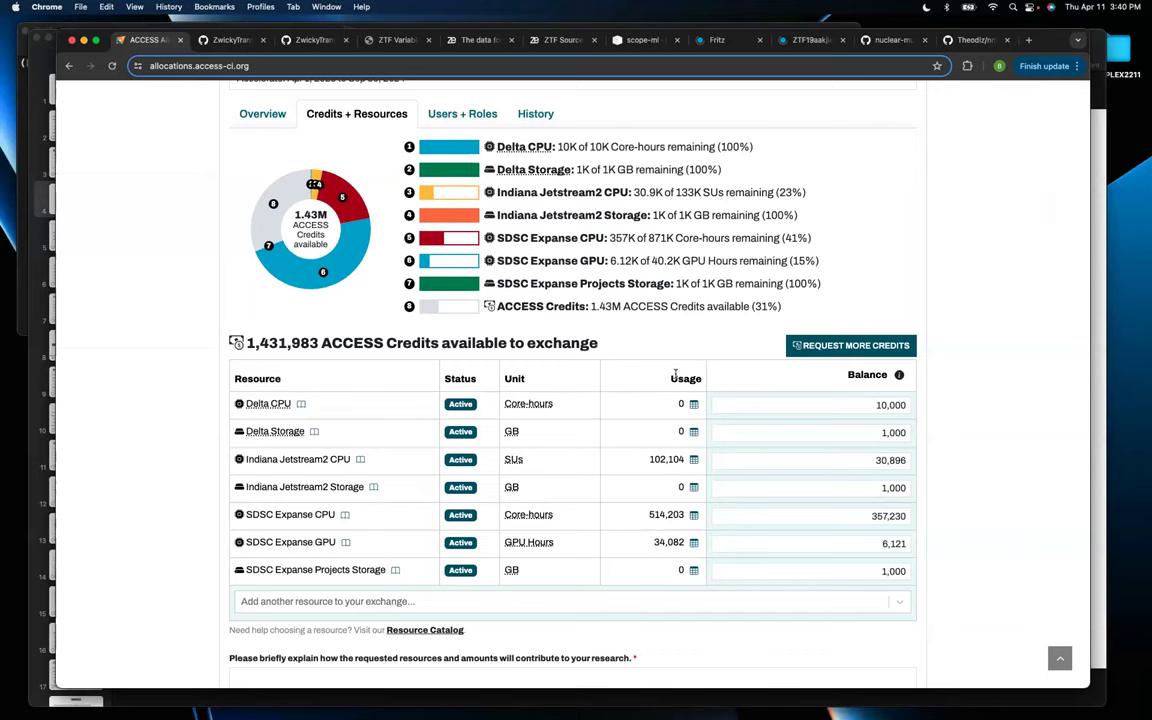
pyautogui.scroll(-1, 677, 375)
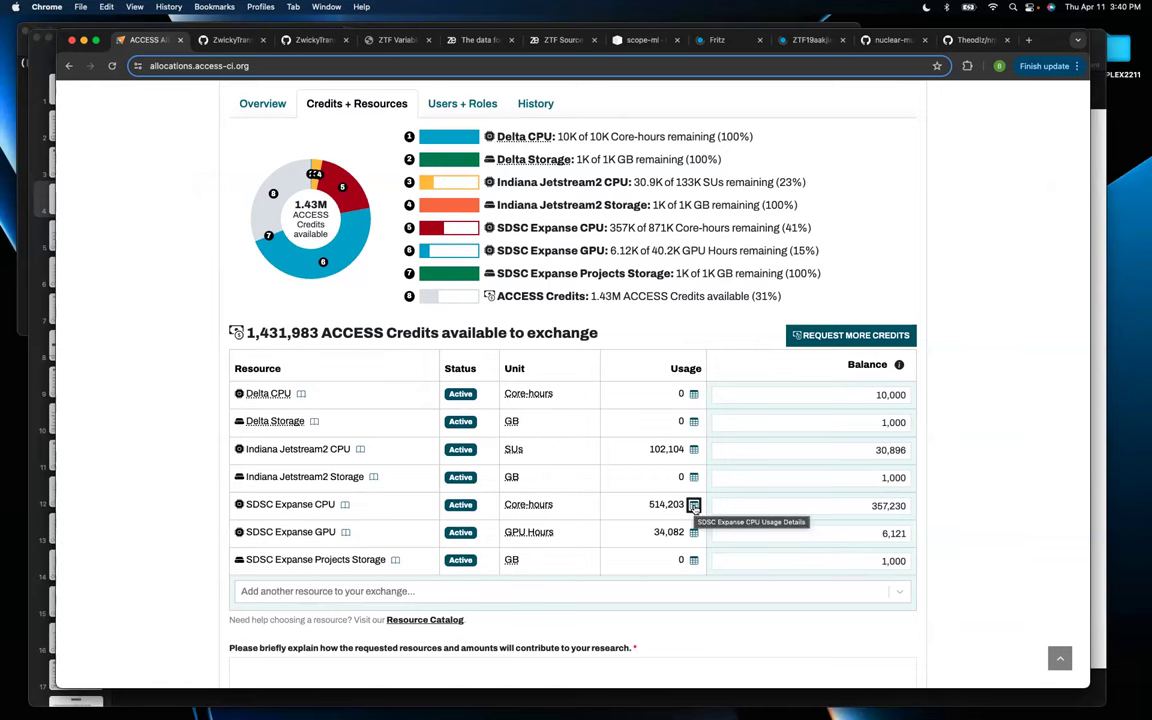
# Review the per-user usage details for SDSC Expanse CPU, including the full user list, and close them
pyautogui.click(693, 506)
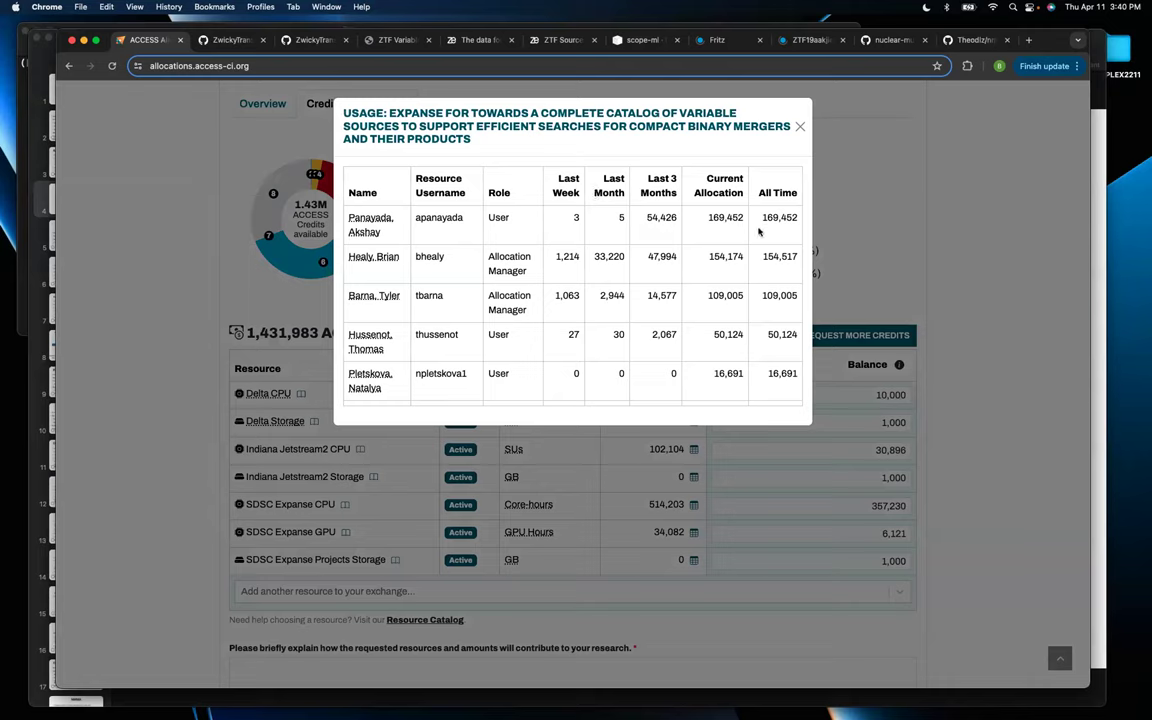
pyautogui.scroll(-5, 758, 231)
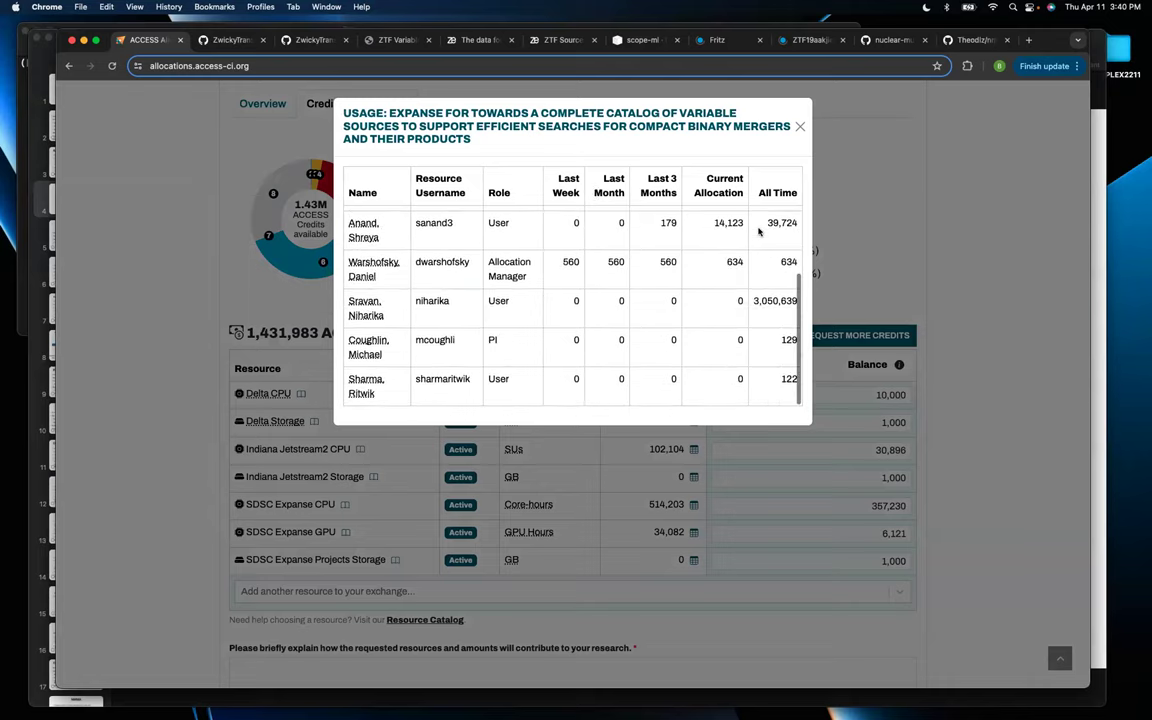
pyautogui.scroll(5, 758, 231)
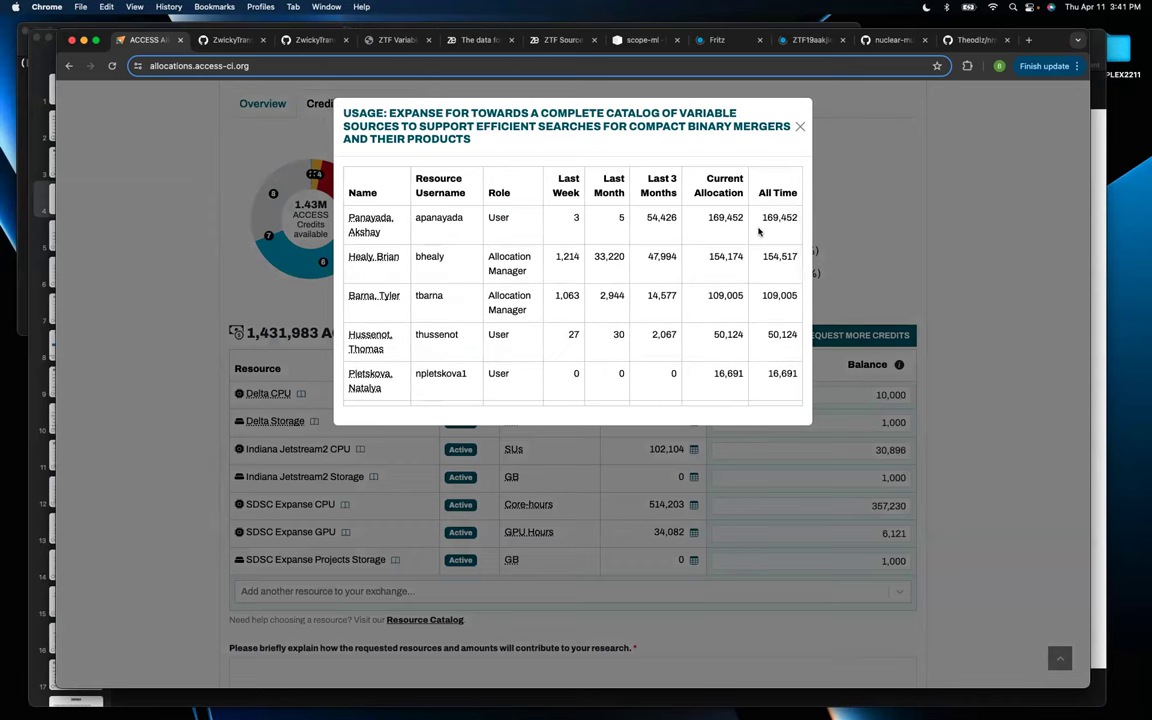
pyautogui.click(168, 287)
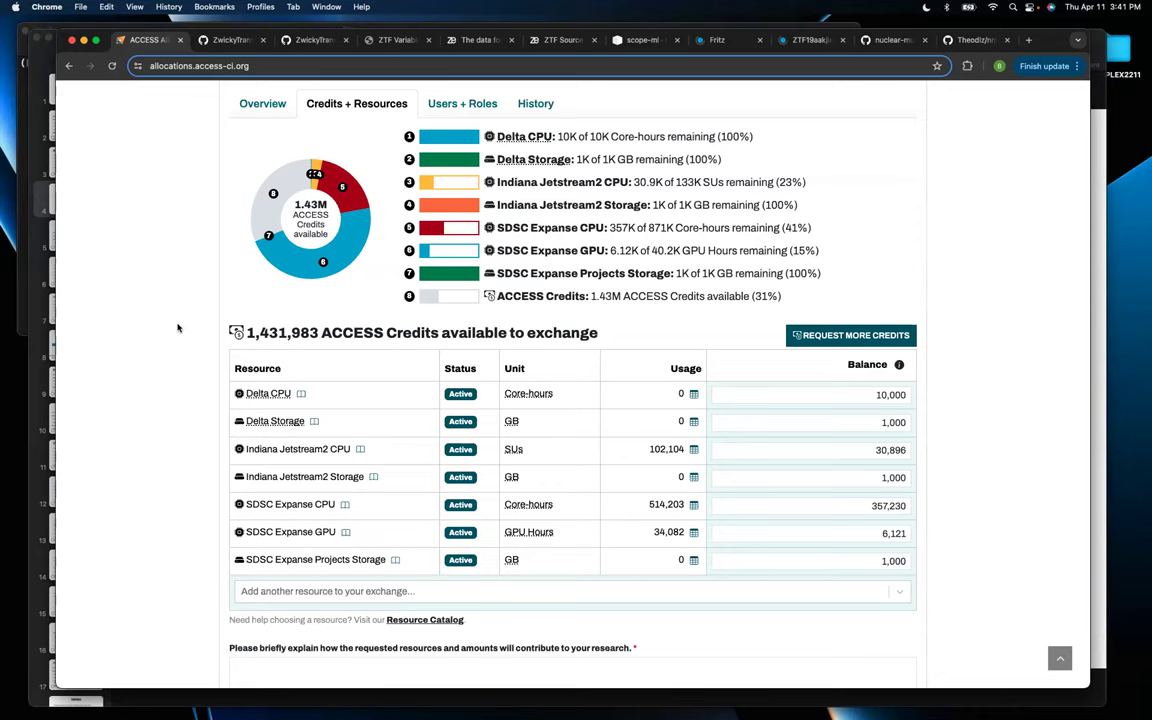
# Set the SDSC Expanse GPU balance in the credit exchange table to 10,000 GPU hours
pyautogui.scroll(1, 178, 328)
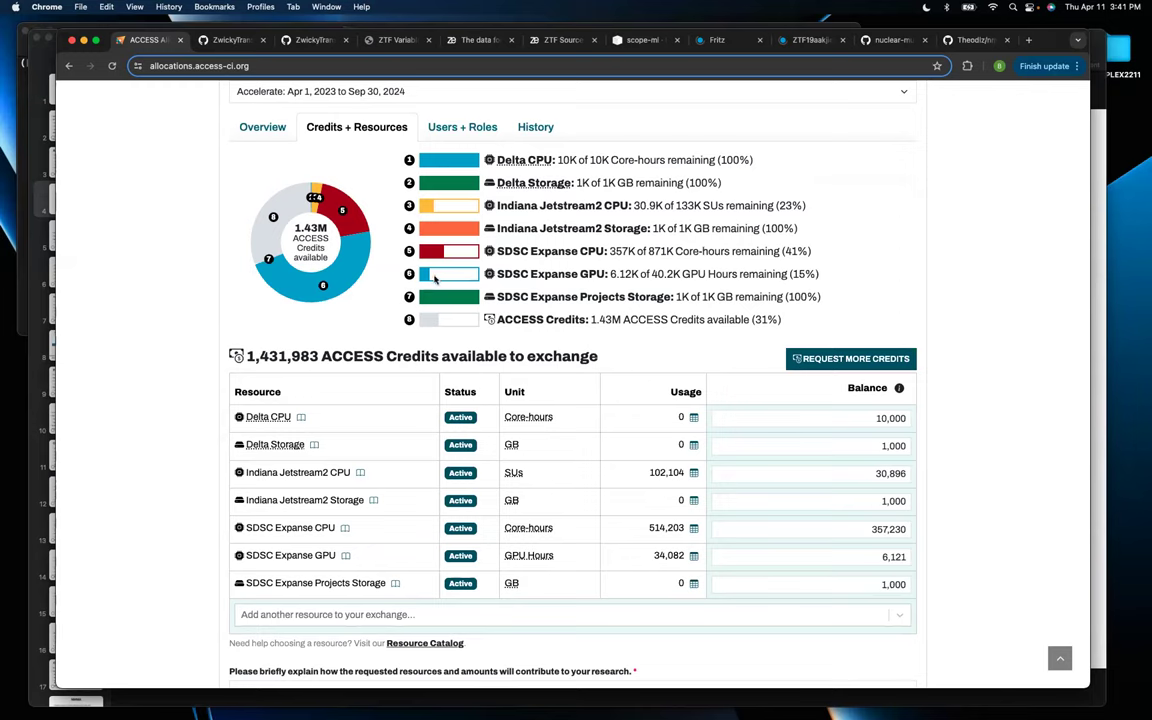
pyautogui.click(882, 556)
pyautogui.doubleClick(884, 556)
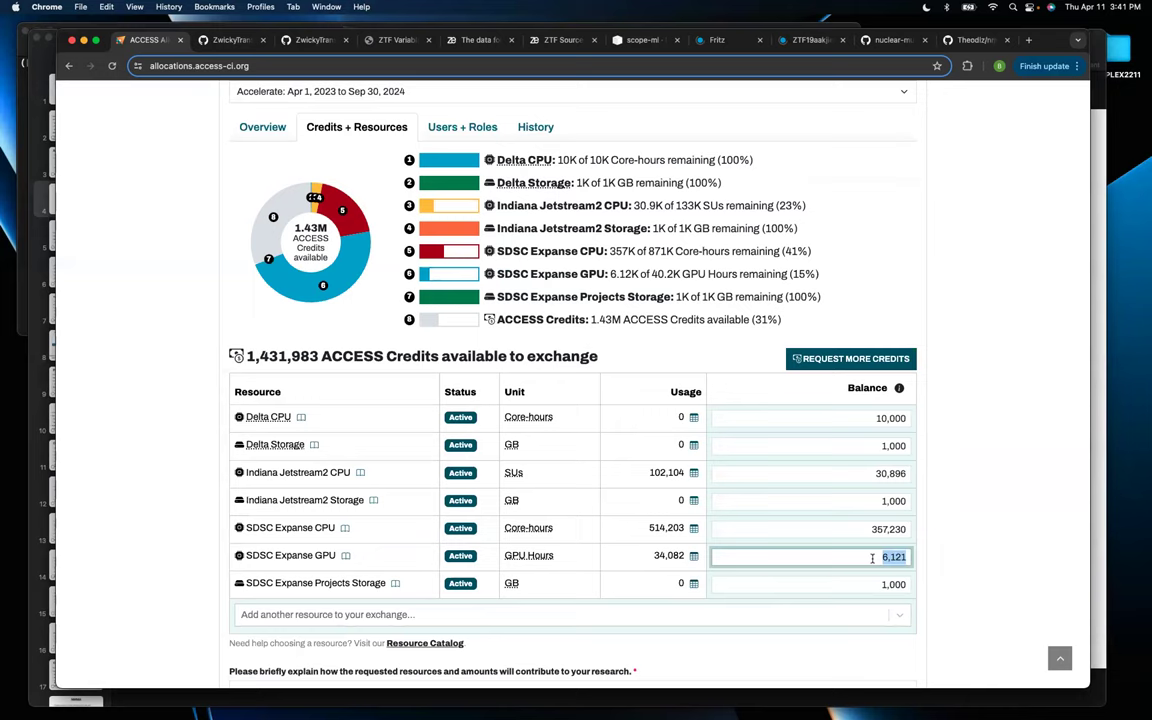
pyautogui.write('10000')
pyautogui.click(957, 505)
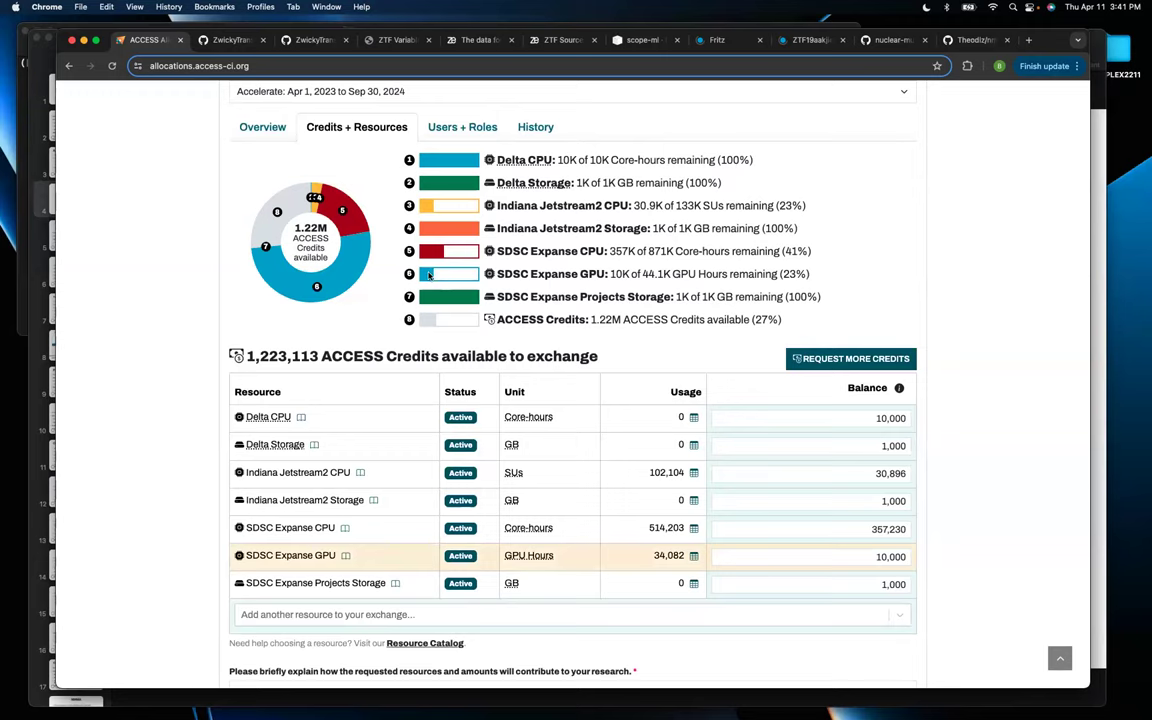
# Activate the required research explanation field below the exchange table and look over the exchange form
pyautogui.scroll(-2, 430, 274)
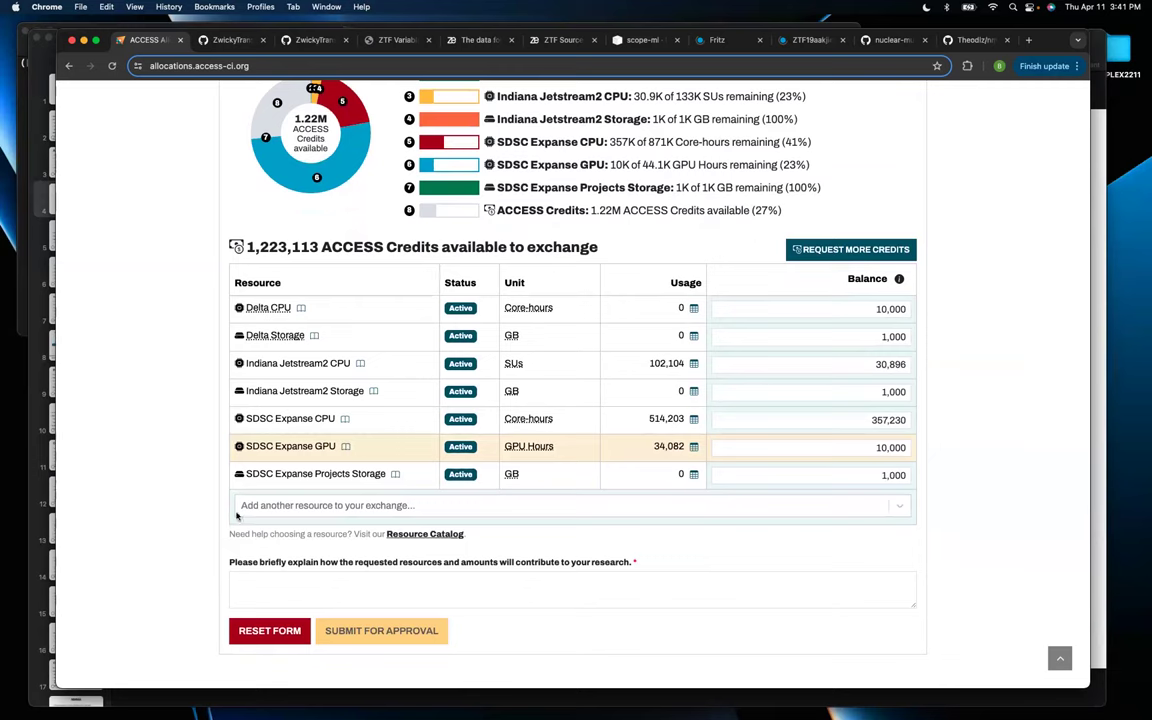
pyautogui.click(272, 580)
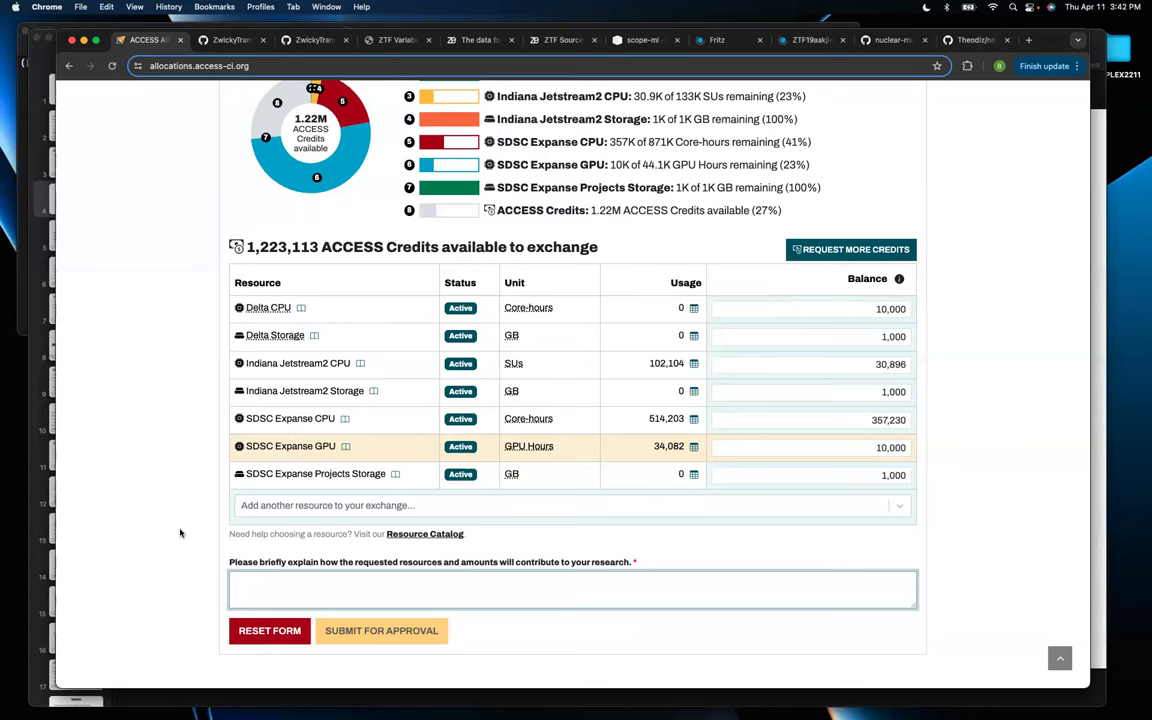
pyautogui.scroll(5, 180, 533)
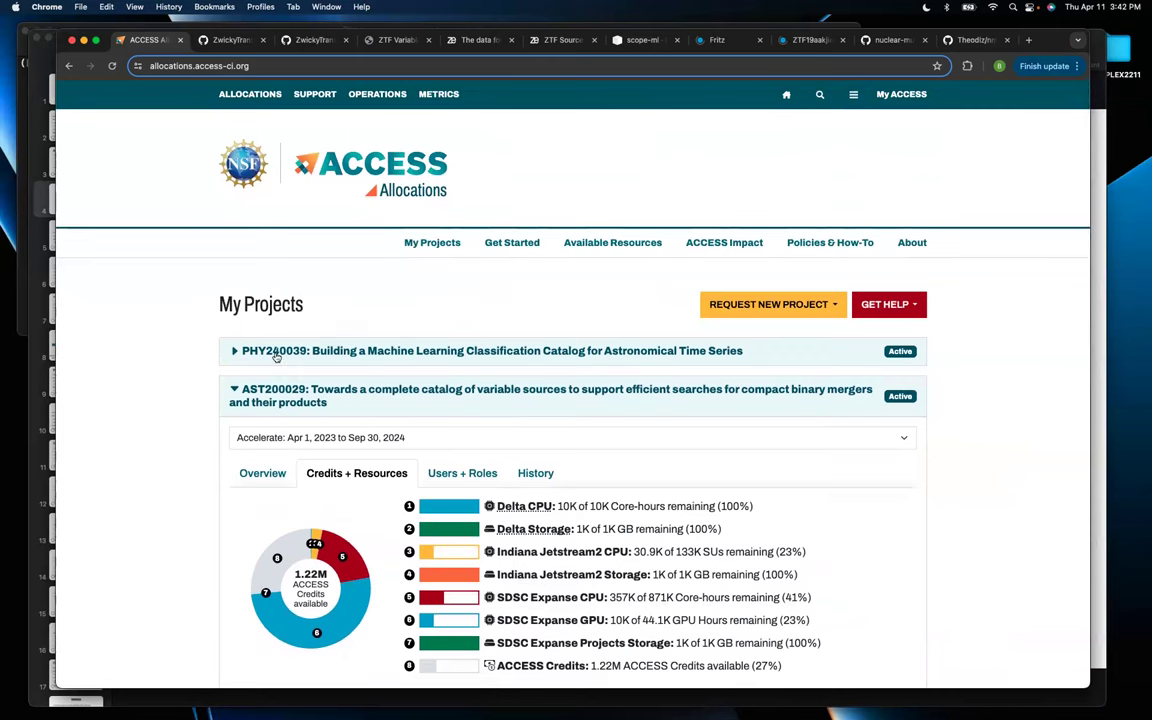
pyautogui.scroll(-4, 172, 453)
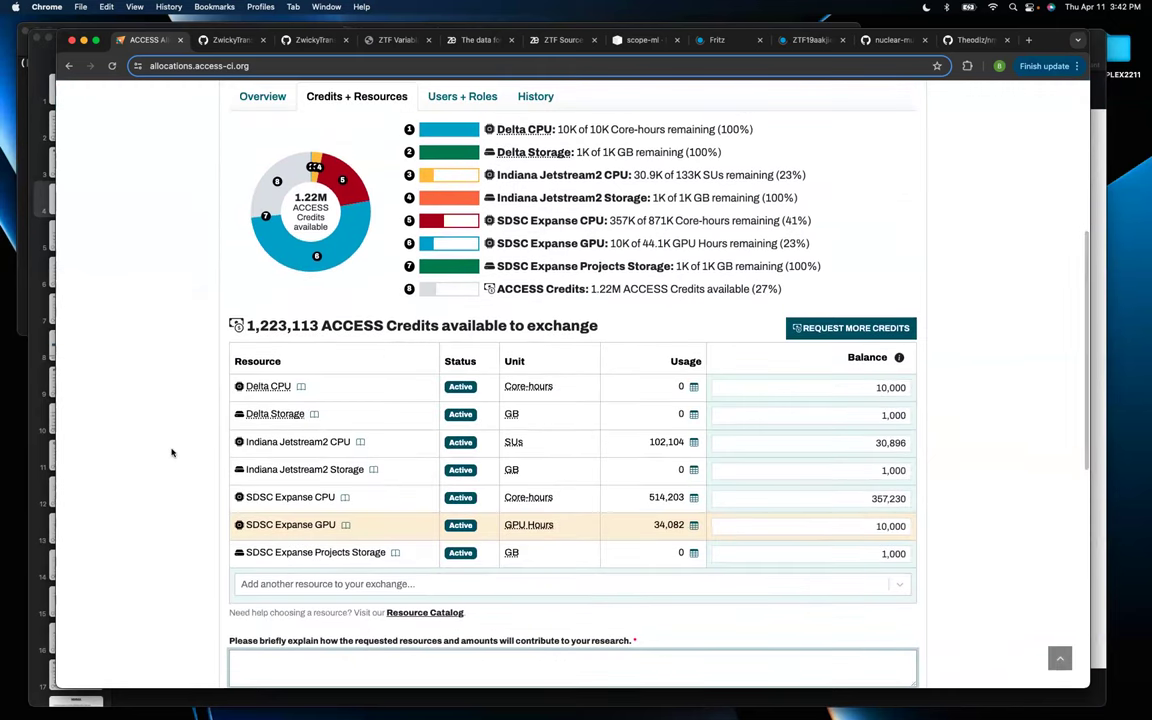
# Review the per-user usage details for SDSC Expanse GPU and close them
pyautogui.scroll(1, 172, 453)
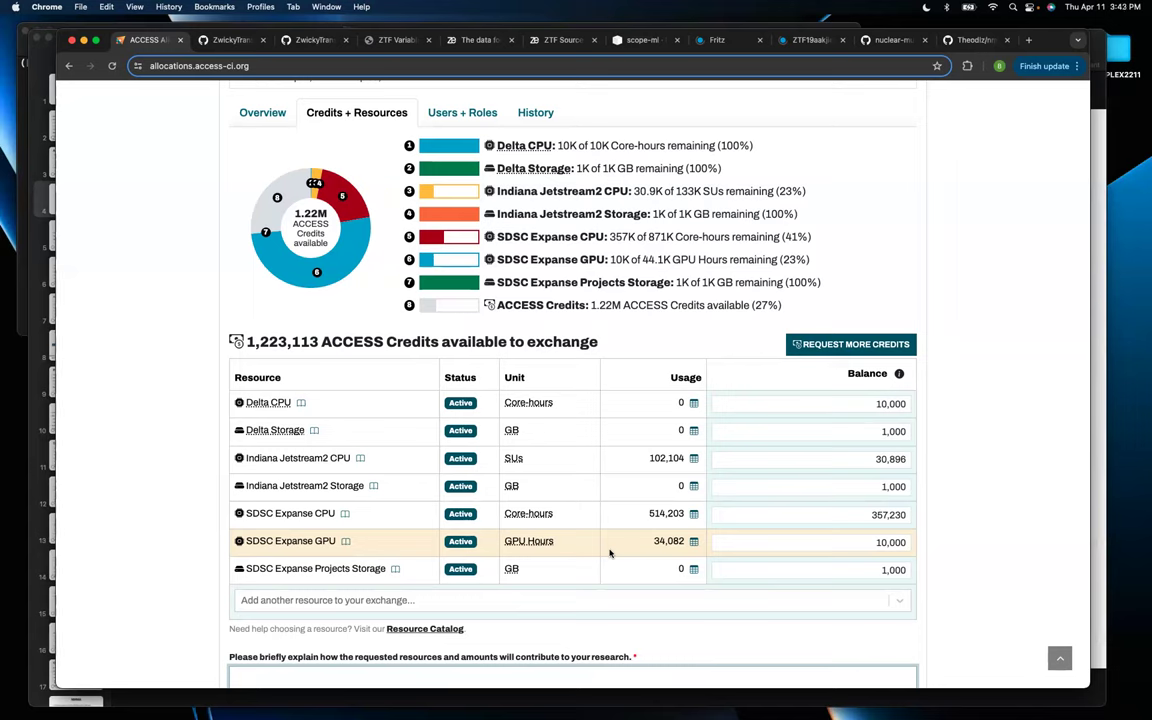
pyautogui.click(693, 541)
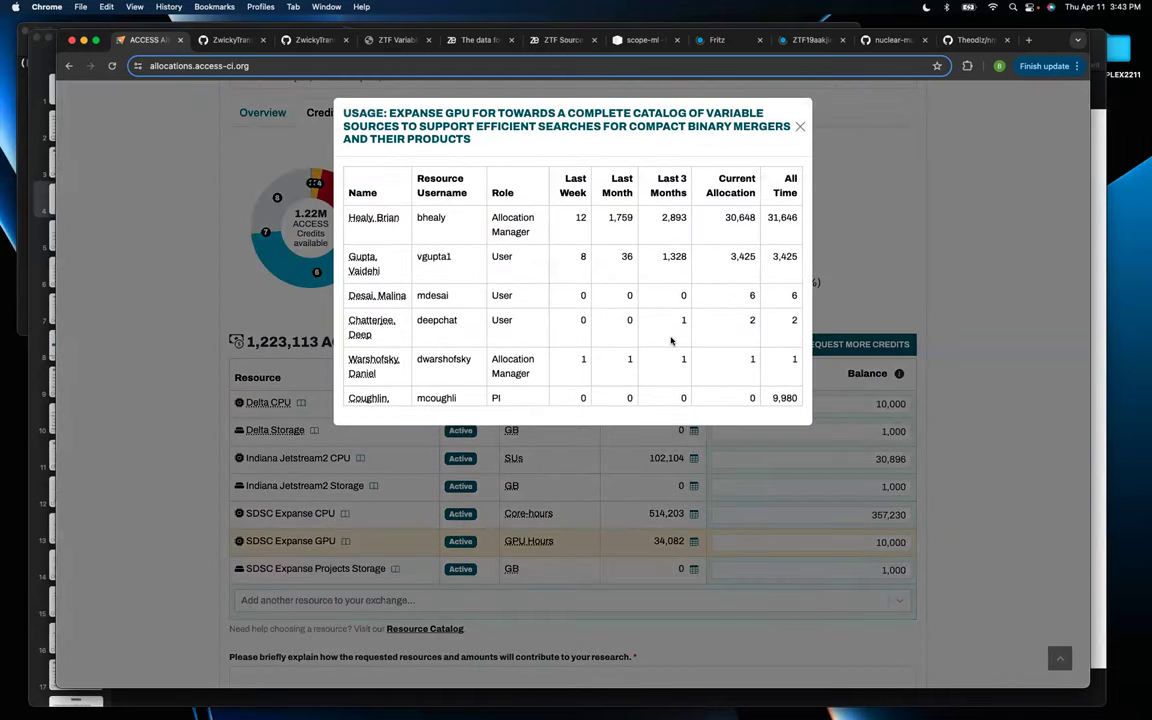
pyautogui.scroll(-2, 606, 360)
pyautogui.scroll(2, 606, 360)
pyautogui.click(988, 416)
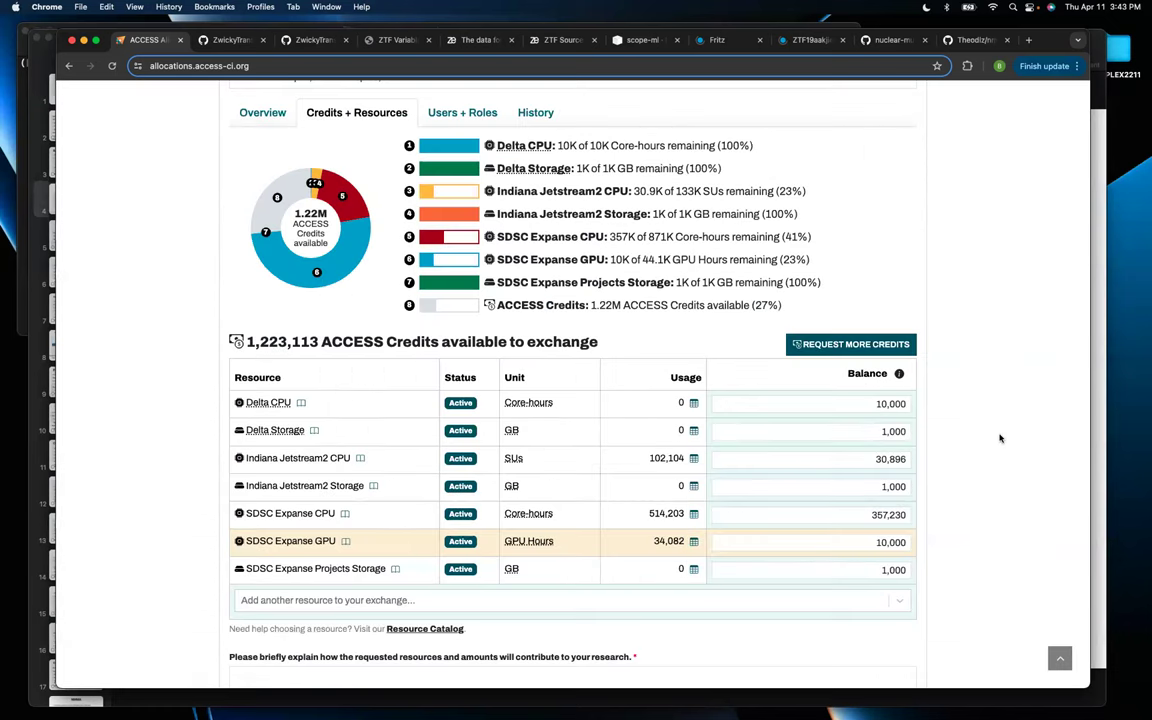
# Show the project's users and roles and open the field for adding another user
pyautogui.scroll(-3, 1000, 438)
pyautogui.scroll(1, 1000, 438)
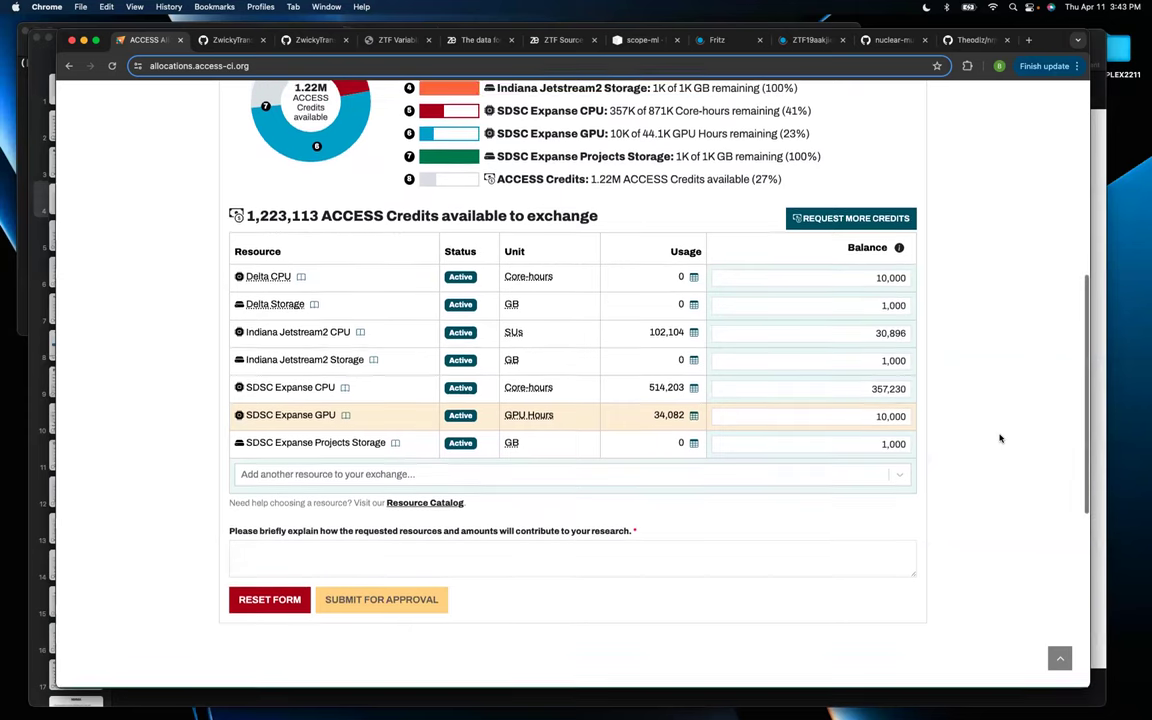
pyautogui.scroll(3, 1000, 438)
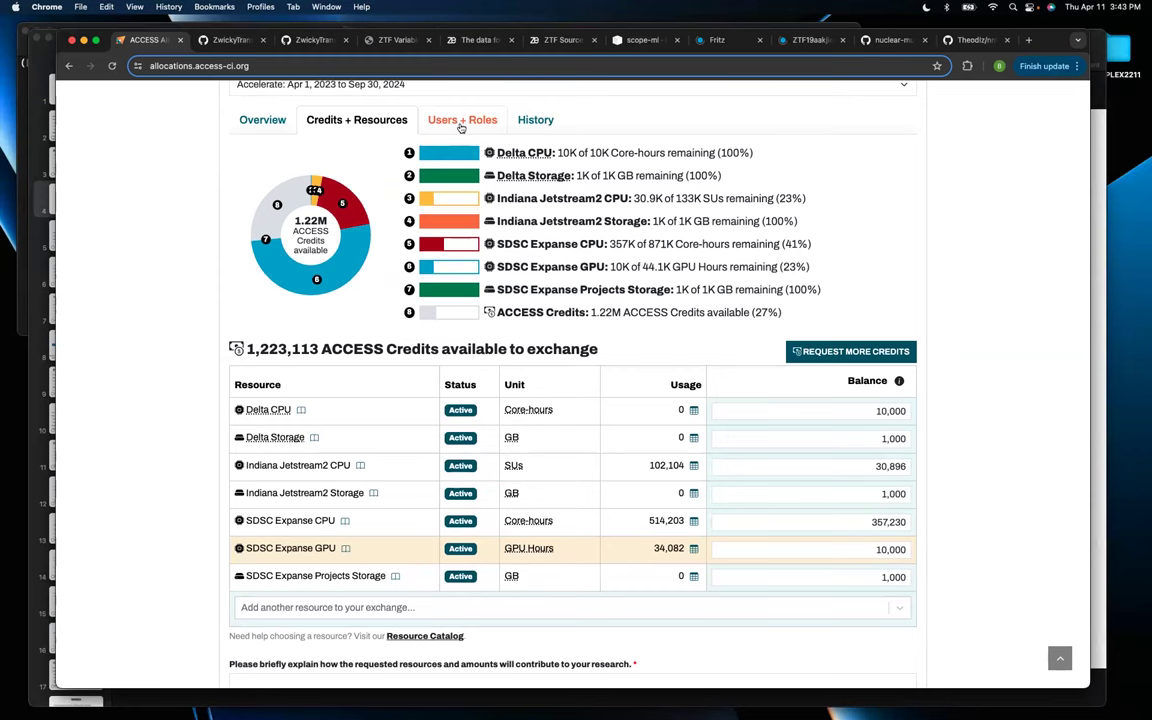
pyautogui.click(462, 122)
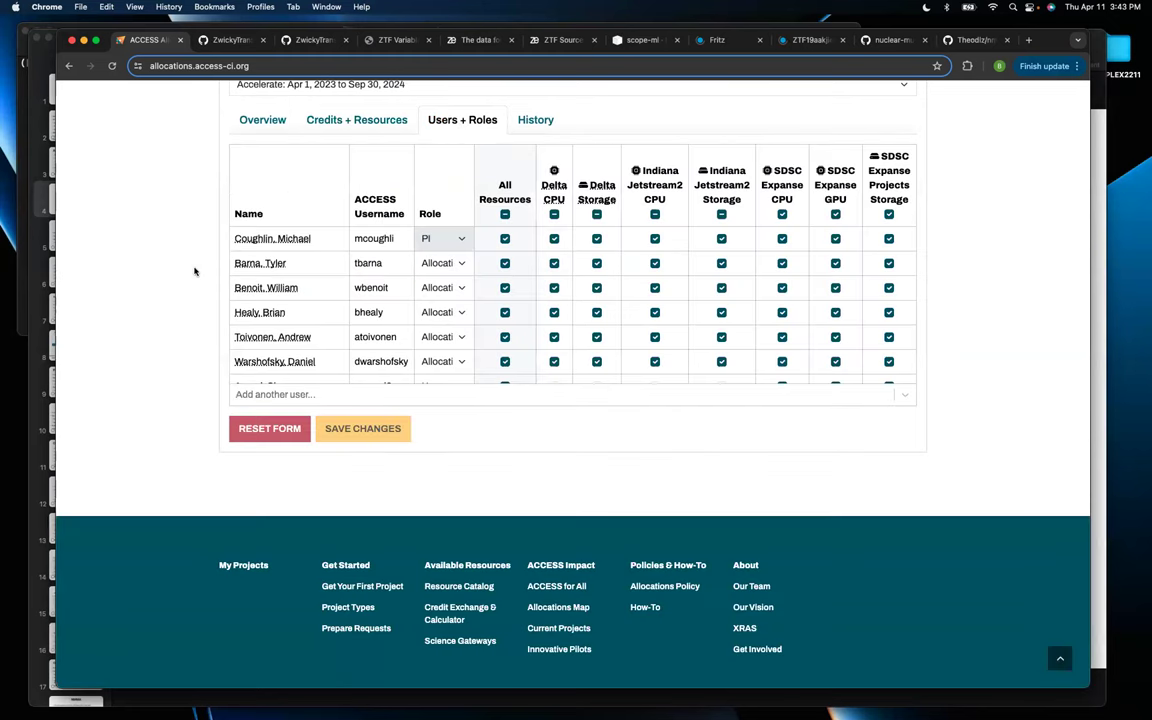
pyautogui.click(281, 395)
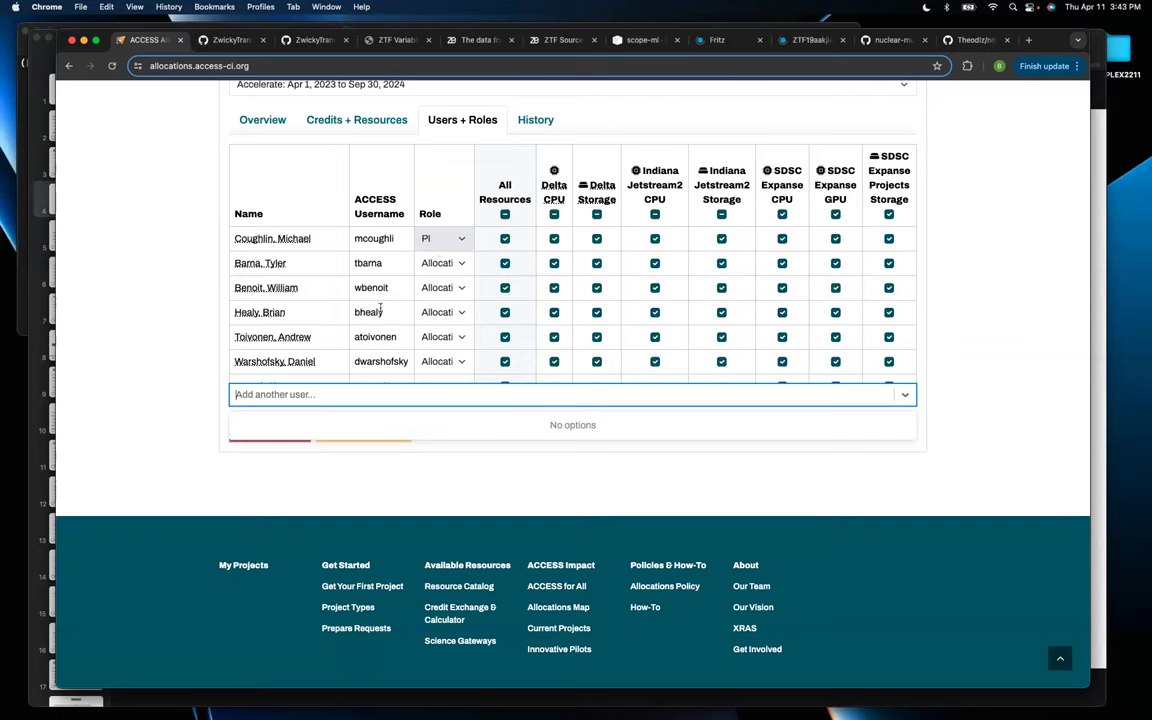
# Look through the users' resource access and view the role options of the first allocation manager without changing the role
pyautogui.scroll(-1, 380, 308)
pyautogui.scroll(-2, 586, 303)
pyautogui.scroll(1, 584, 301)
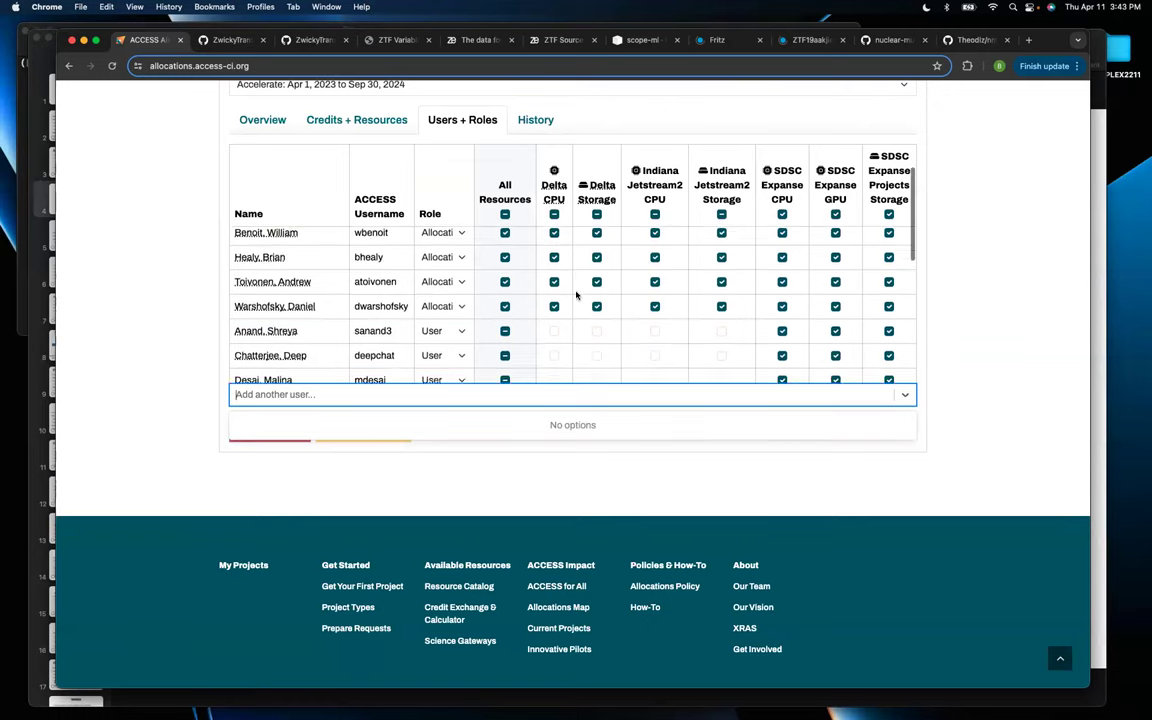
pyautogui.scroll(2, 576, 294)
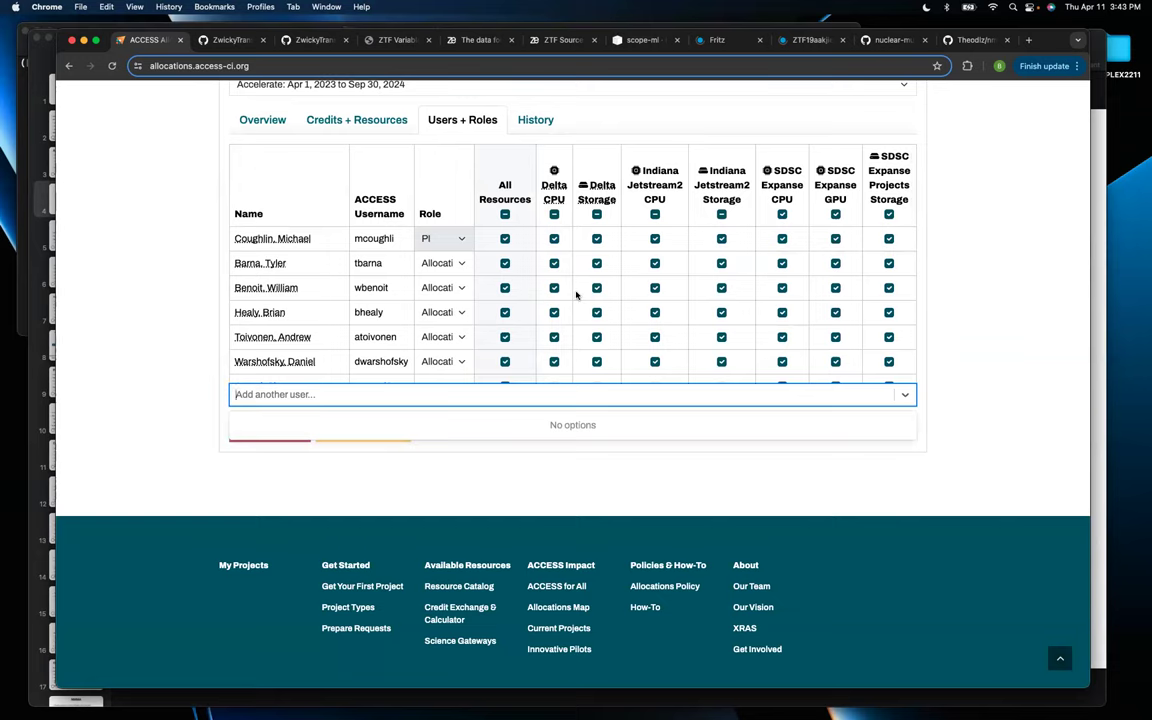
pyautogui.click(462, 264)
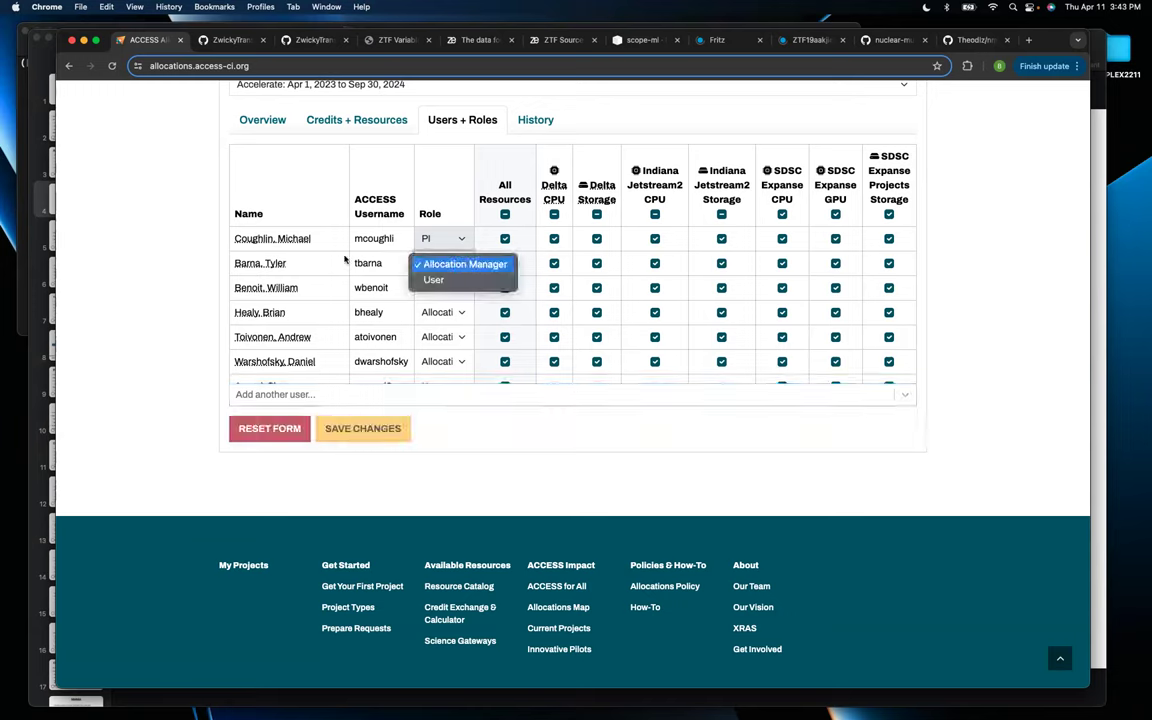
pyautogui.click(130, 226)
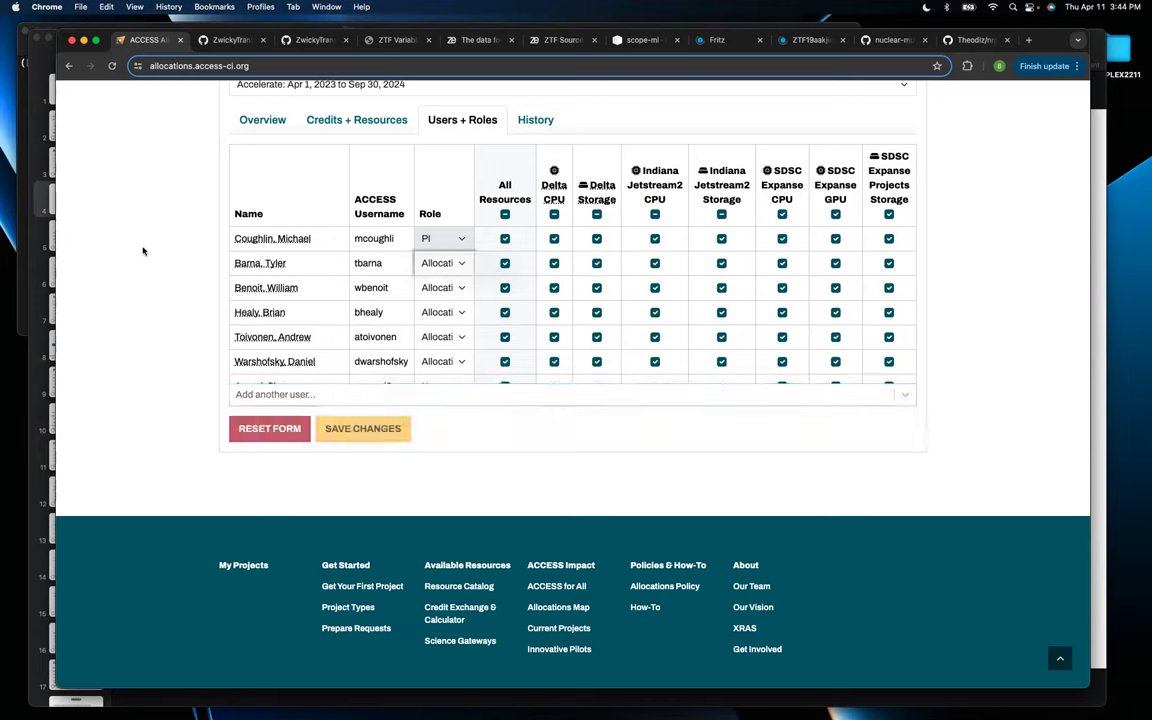
# Review the project's history of credit exchanges and return to its overview
pyautogui.click(536, 120)
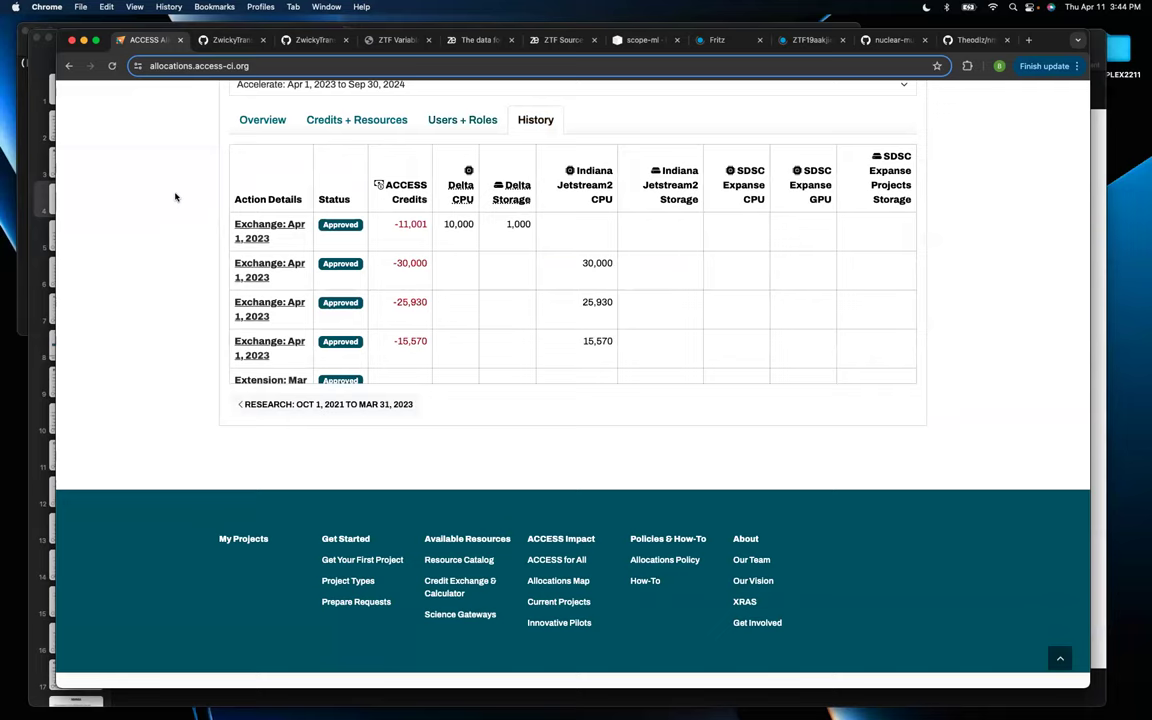
pyautogui.scroll(3, 175, 197)
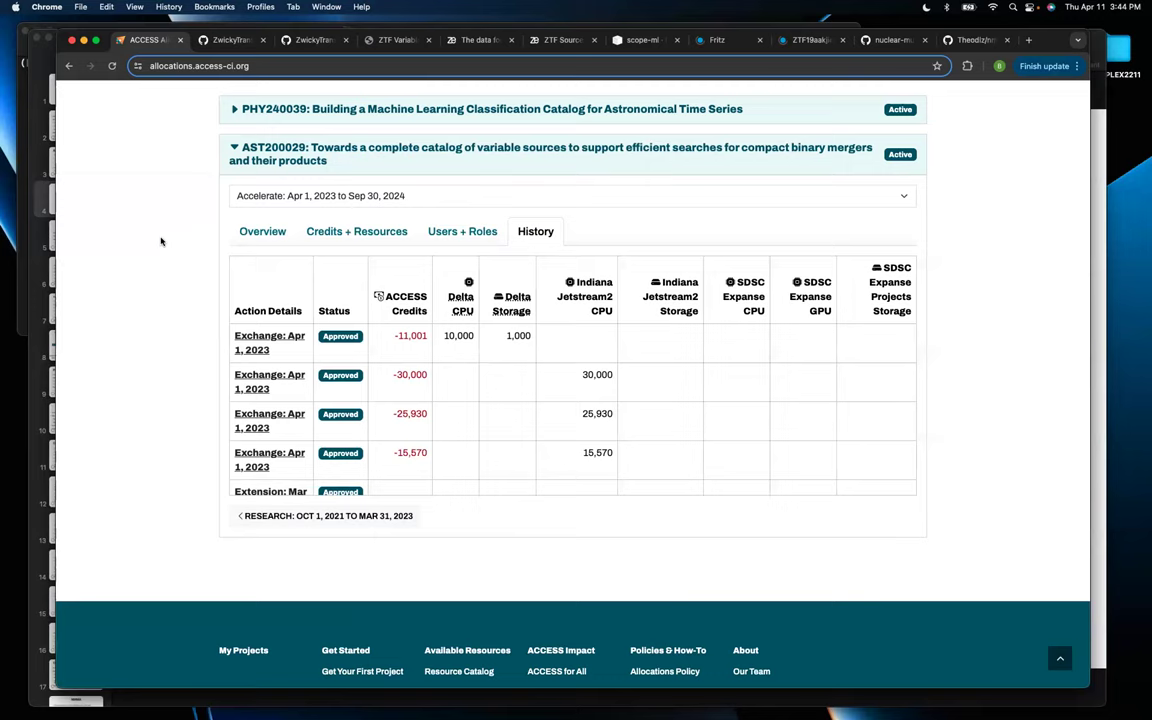
pyautogui.click(258, 231)
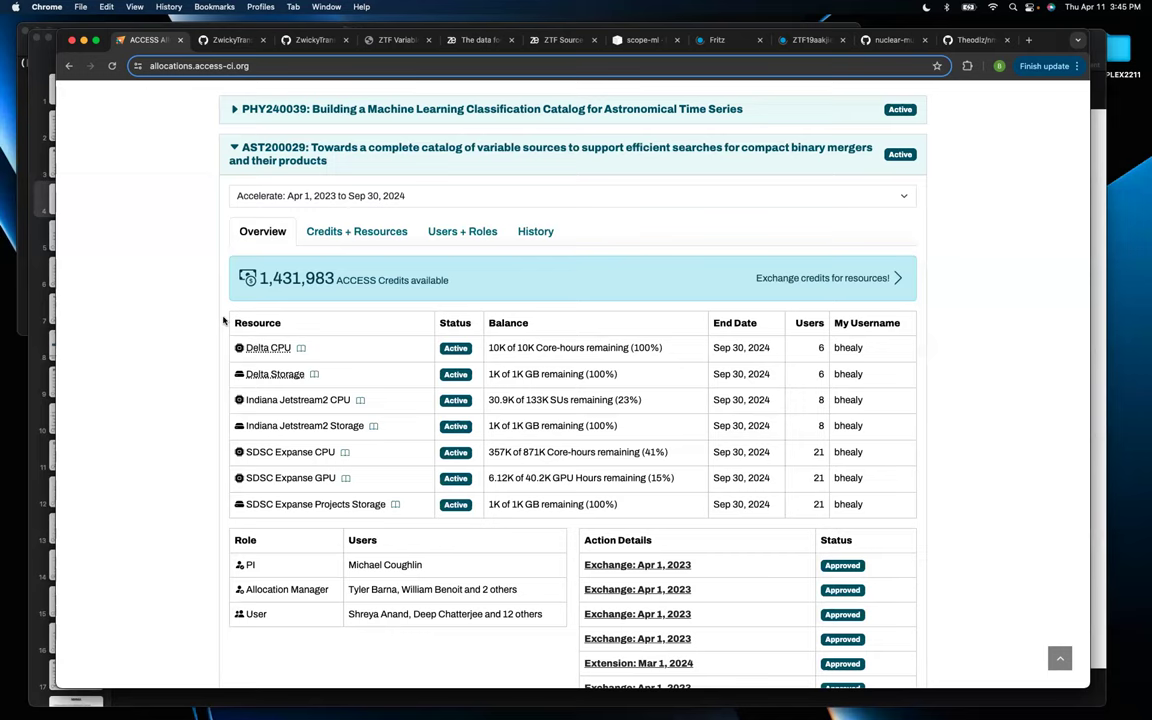
# Reopen the project's credits and resources and set the SDSC Expanse GPU balance to 1,000 GPU hours
pyautogui.click(330, 231)
pyautogui.scroll(-2, 420, 330)
pyautogui.doubleClick(888, 597)
pyautogui.write('1000')
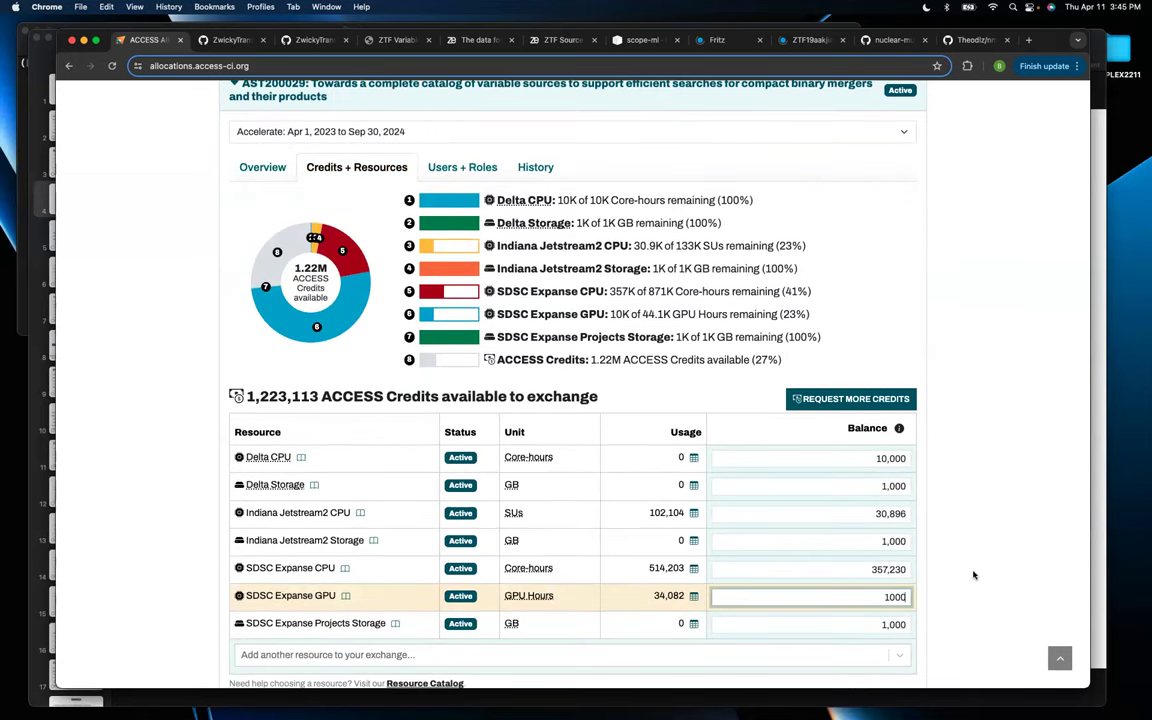
pyautogui.click(304, 420)
pyautogui.moveTo(304, 420); pyautogui.dragTo(165, 419)
pyautogui.click(166, 420)
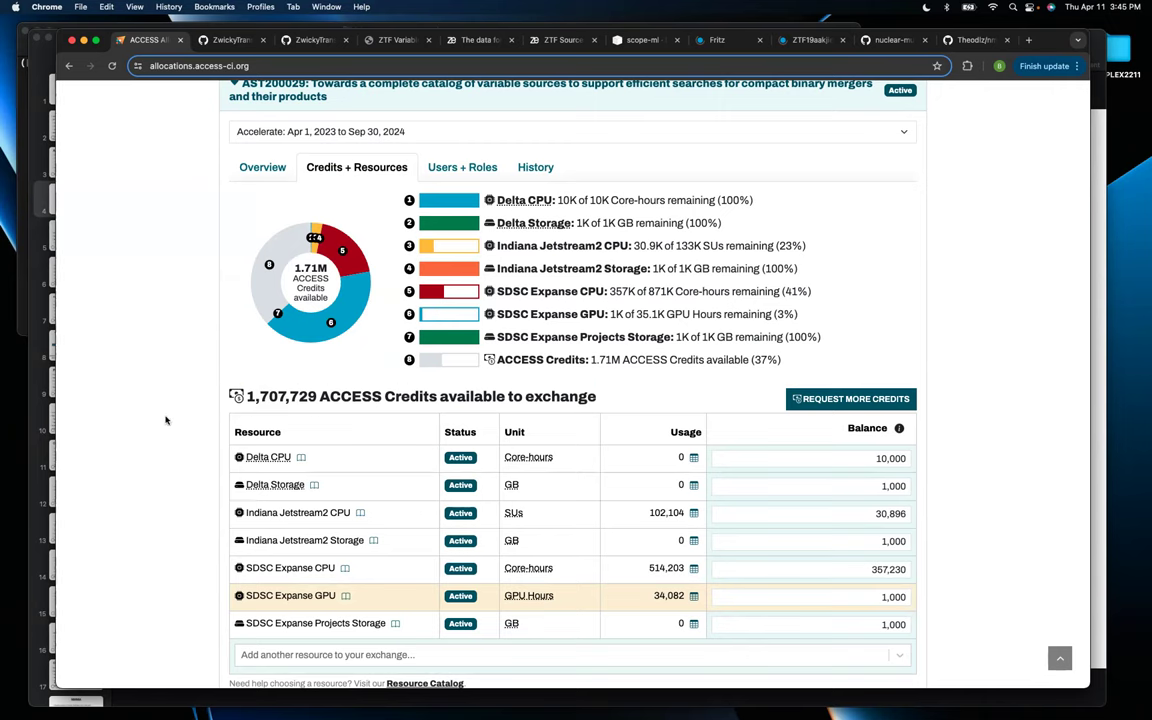
# Show the required field for explaining how the requested resources and amounts contribute to the research, without entering text
pyautogui.scroll(-3, 166, 420)
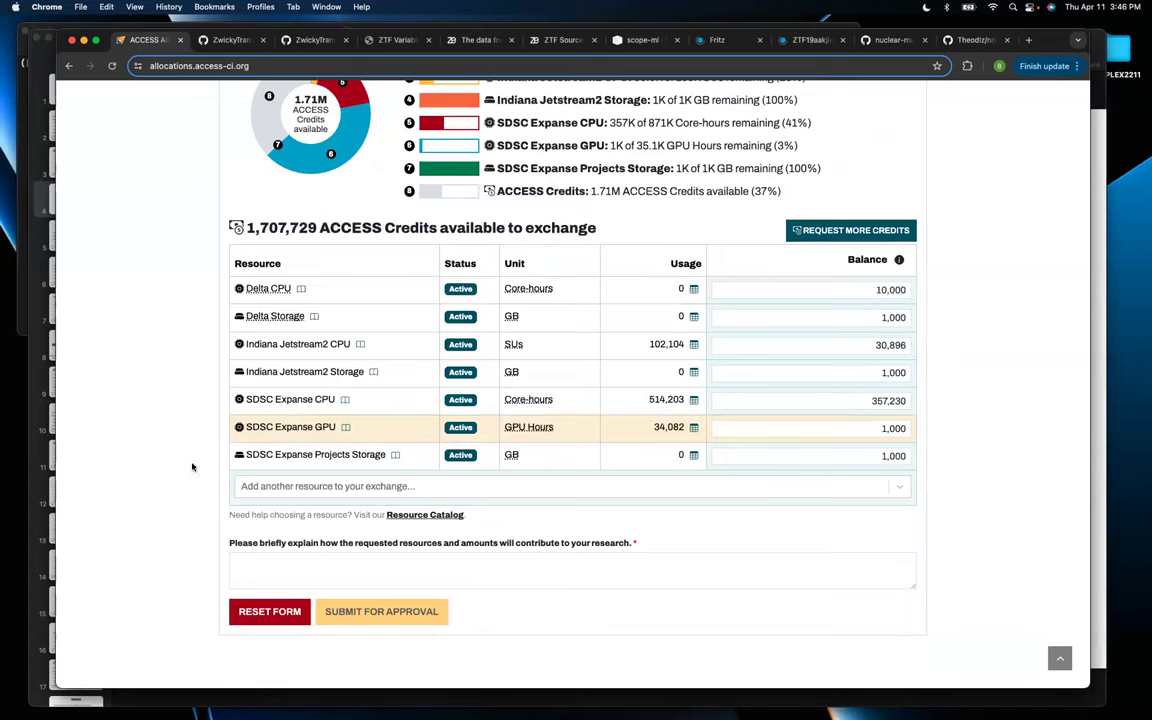
pyautogui.click(324, 560)
pyautogui.click(161, 487)
# Expand project PHY240039 and review its overview, then compare it with the credits and resources of project AST200029
pyautogui.scroll(3, 161, 487)
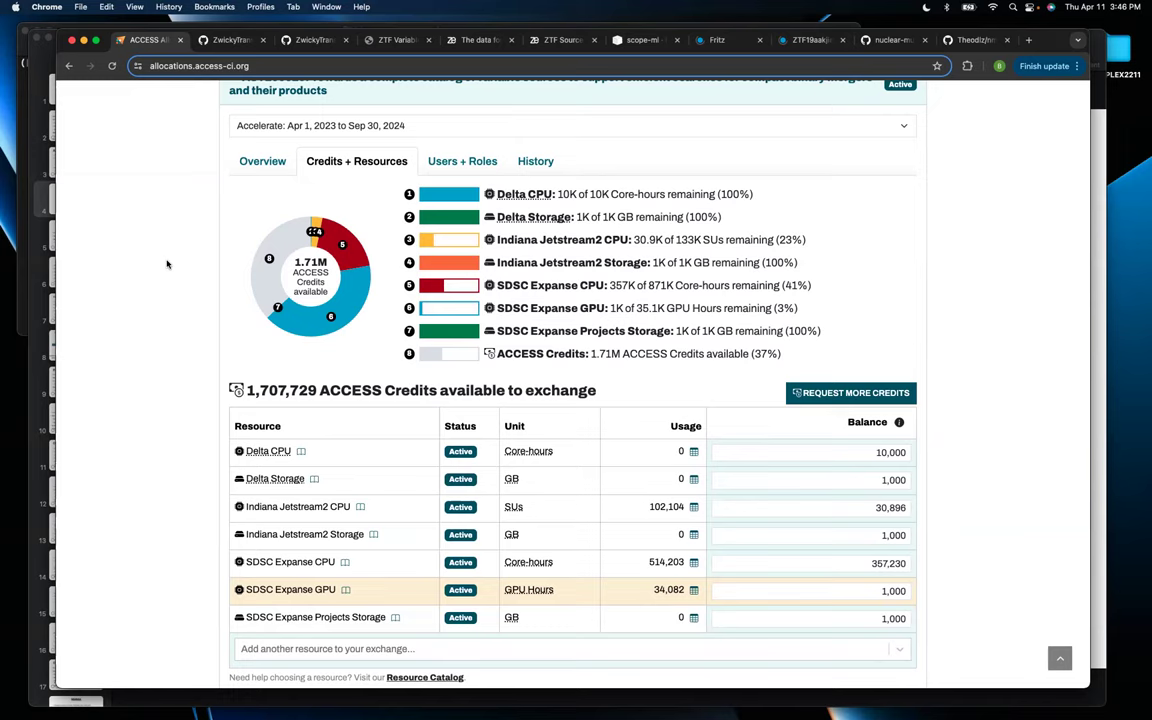
pyautogui.scroll(5, 167, 264)
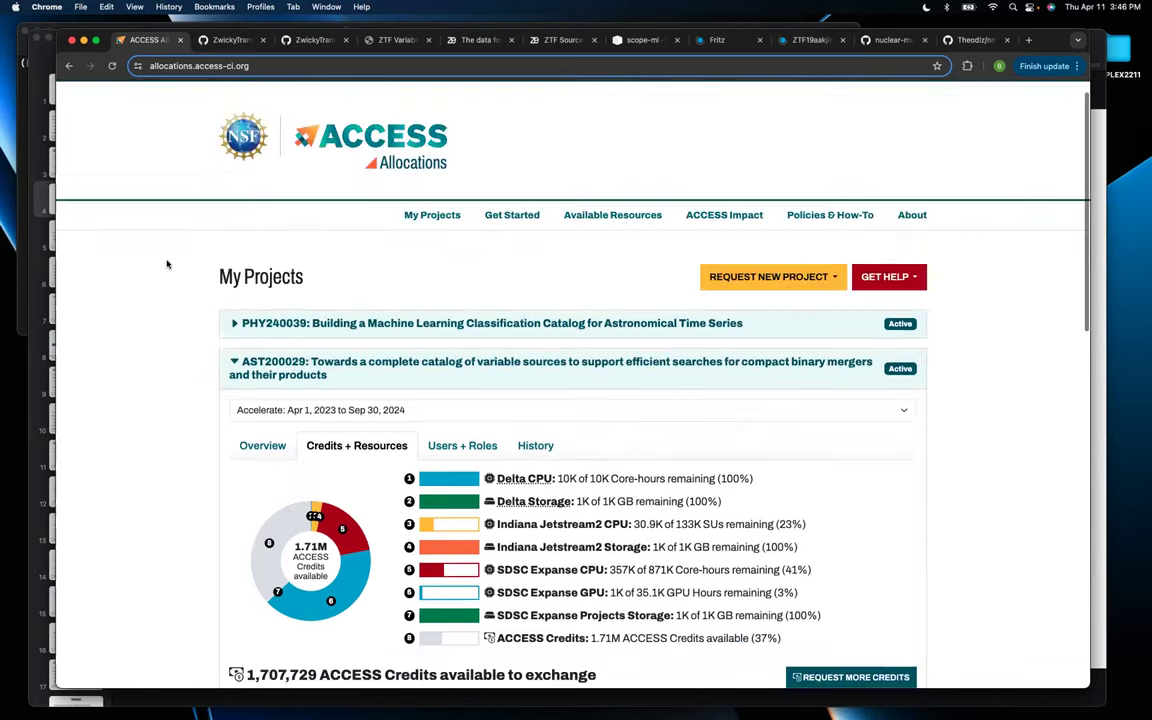
pyautogui.click(263, 325)
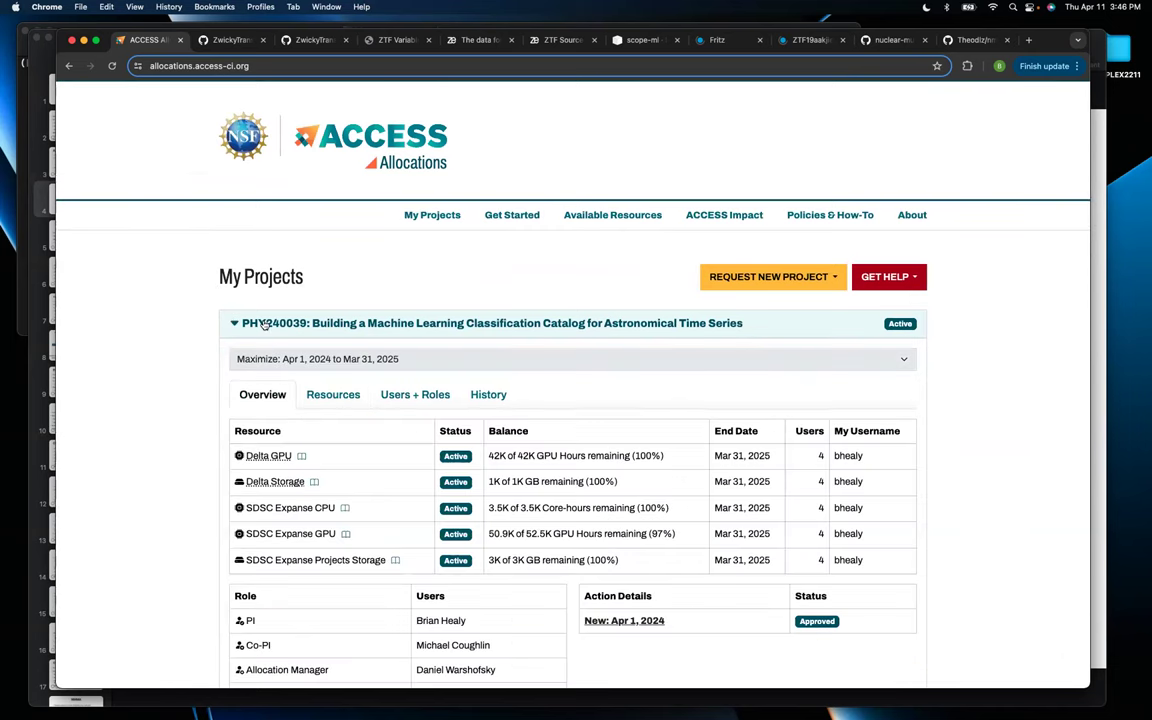
pyautogui.scroll(-3, 154, 397)
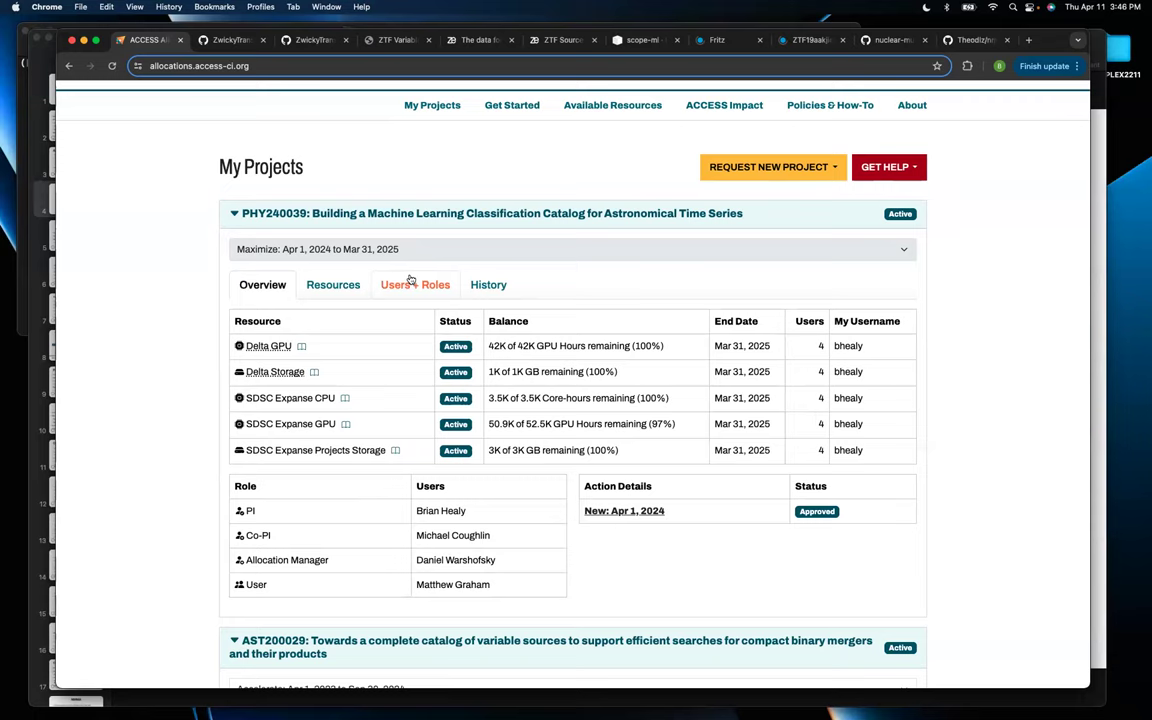
pyautogui.scroll(-10, 410, 280)
pyautogui.scroll(4, 410, 280)
pyautogui.scroll(-2, 410, 280)
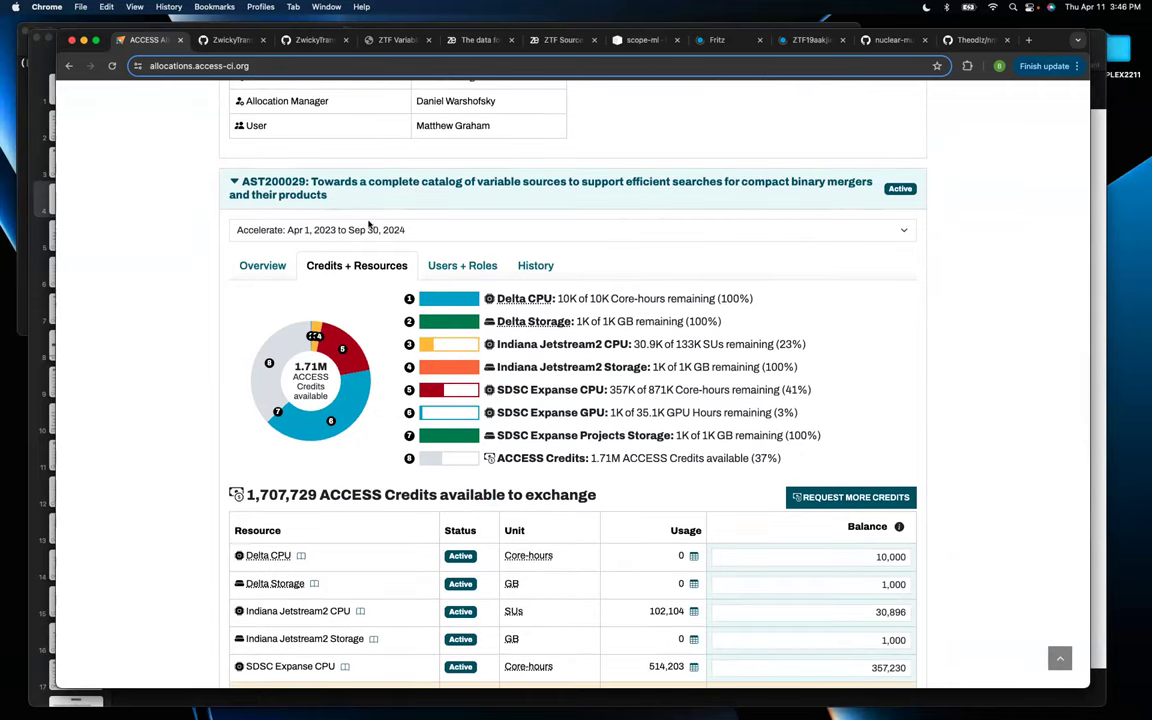
# Return to the overview of project PHY240039 and highlight the Delta GPU balance
pyautogui.scroll(10, 368, 225)
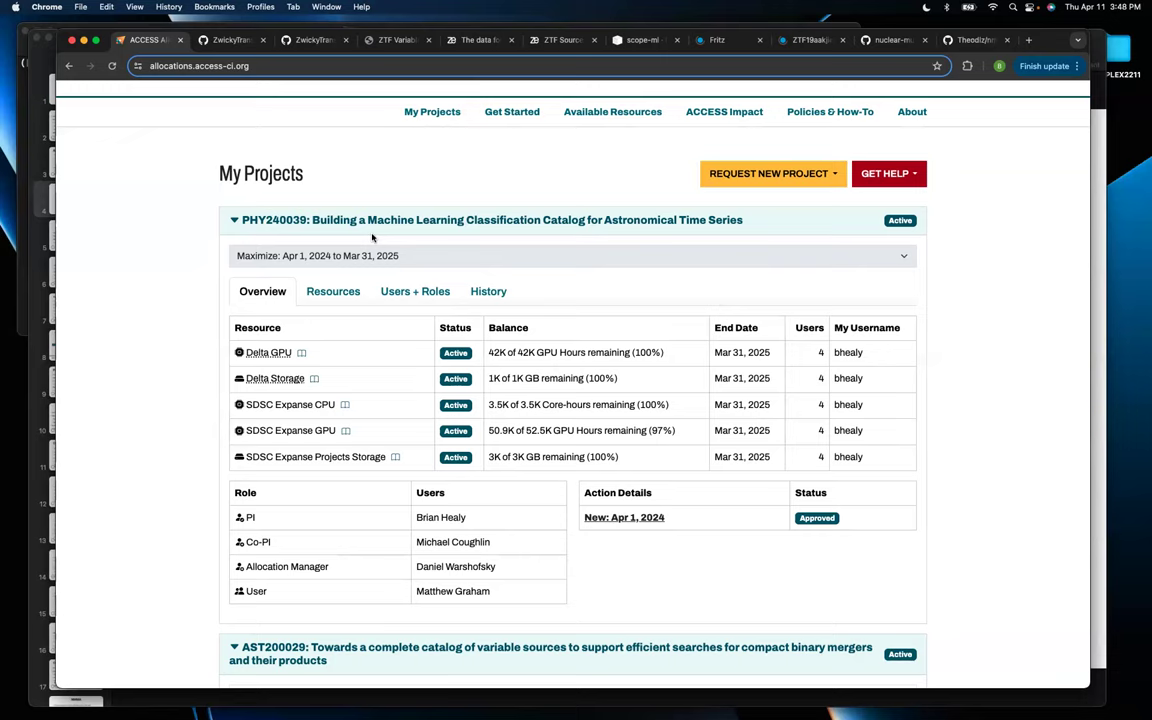
pyautogui.moveTo(557, 352); pyautogui.dragTo(487, 357)
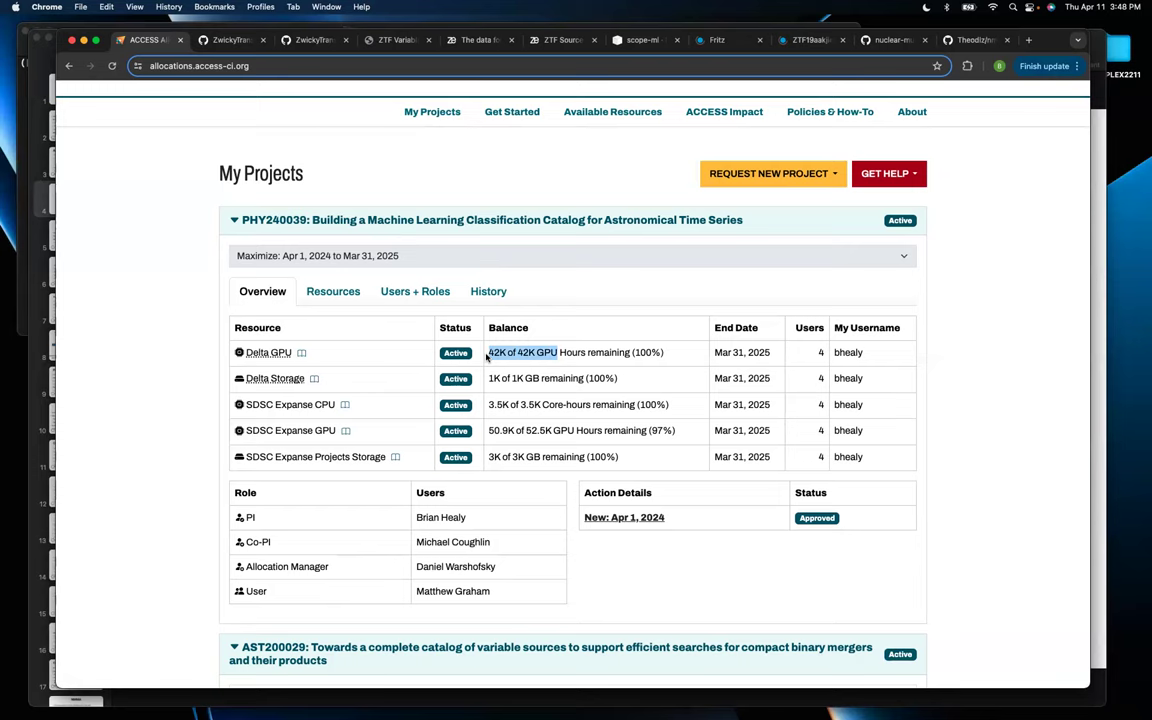
pyautogui.click(972, 456)
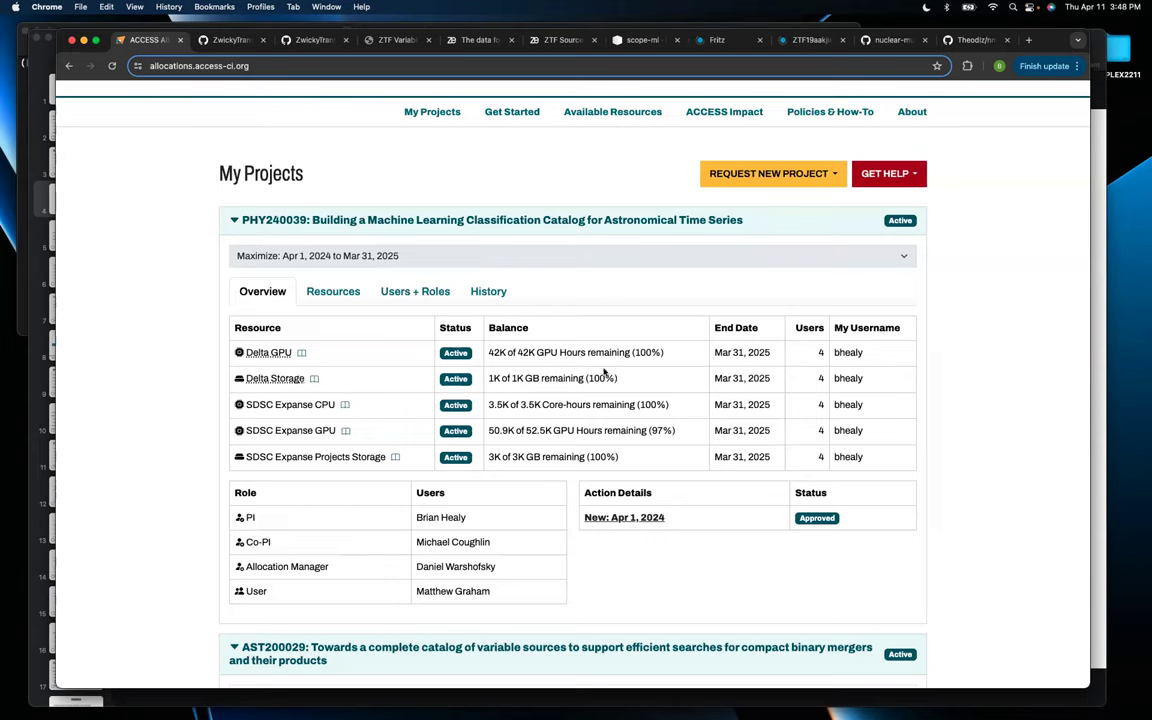
pyautogui.moveTo(489, 352); pyautogui.dragTo(510, 355)
pyautogui.click(172, 386)
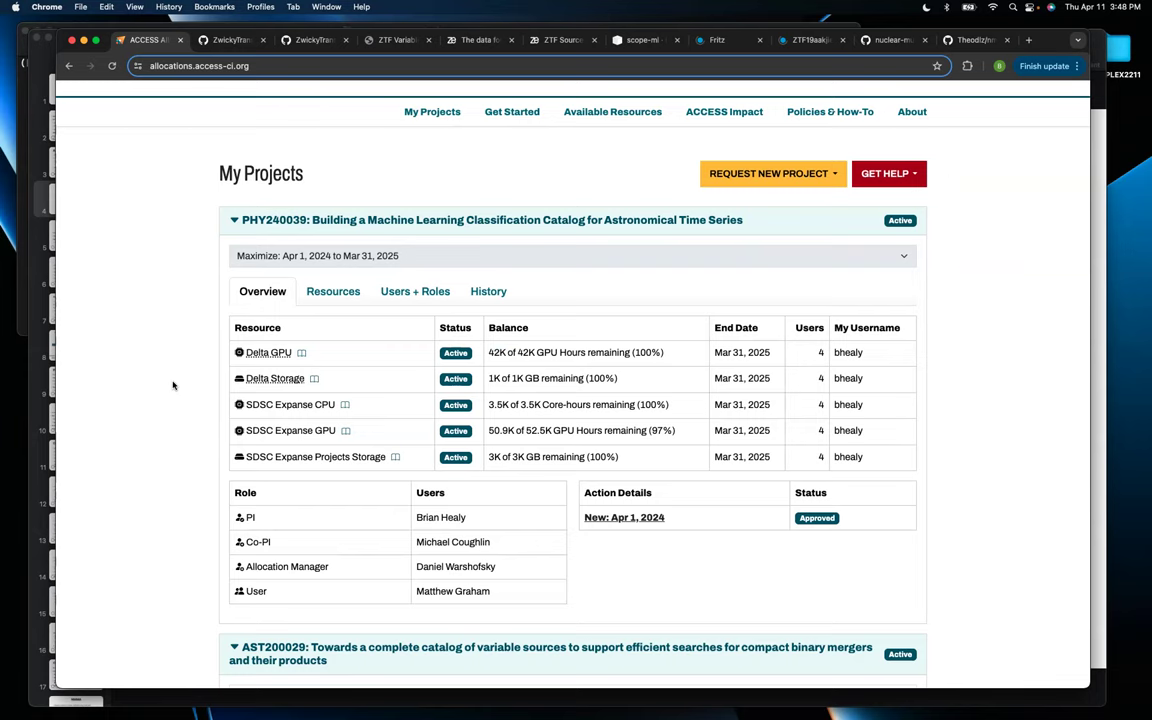
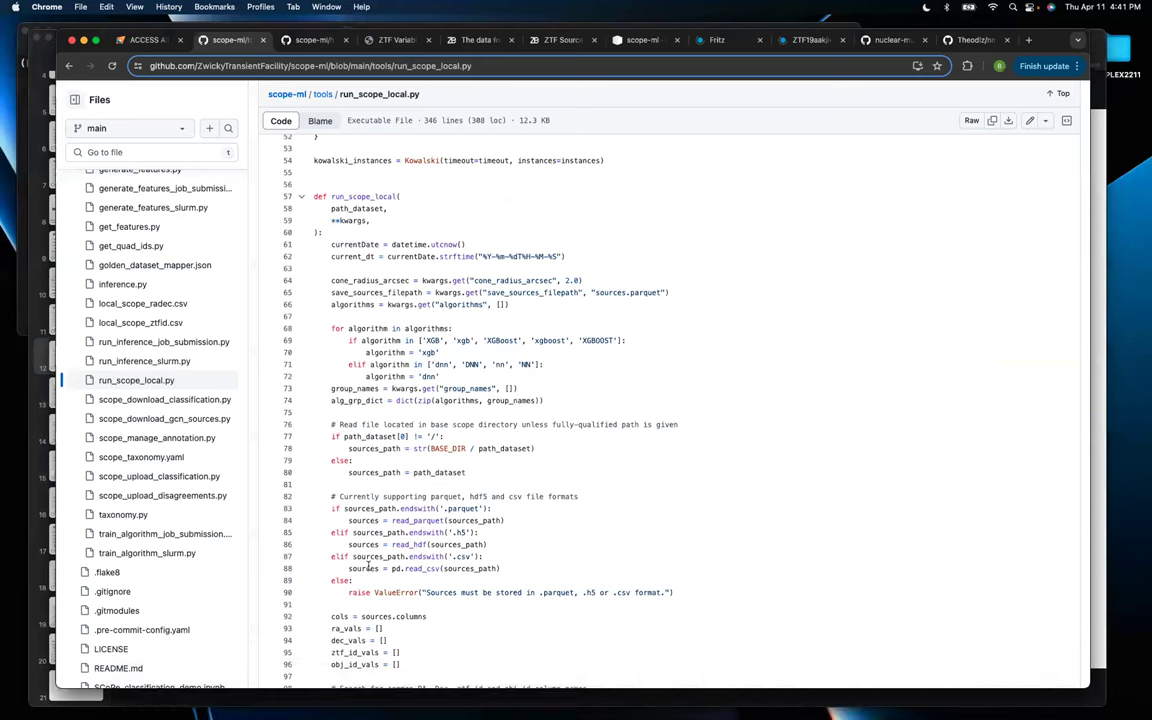
# Go from run_scope_local.py to the root of the scope-ml repository and open config.defaults.yaml
pyautogui.scroll(15, 303, 224)
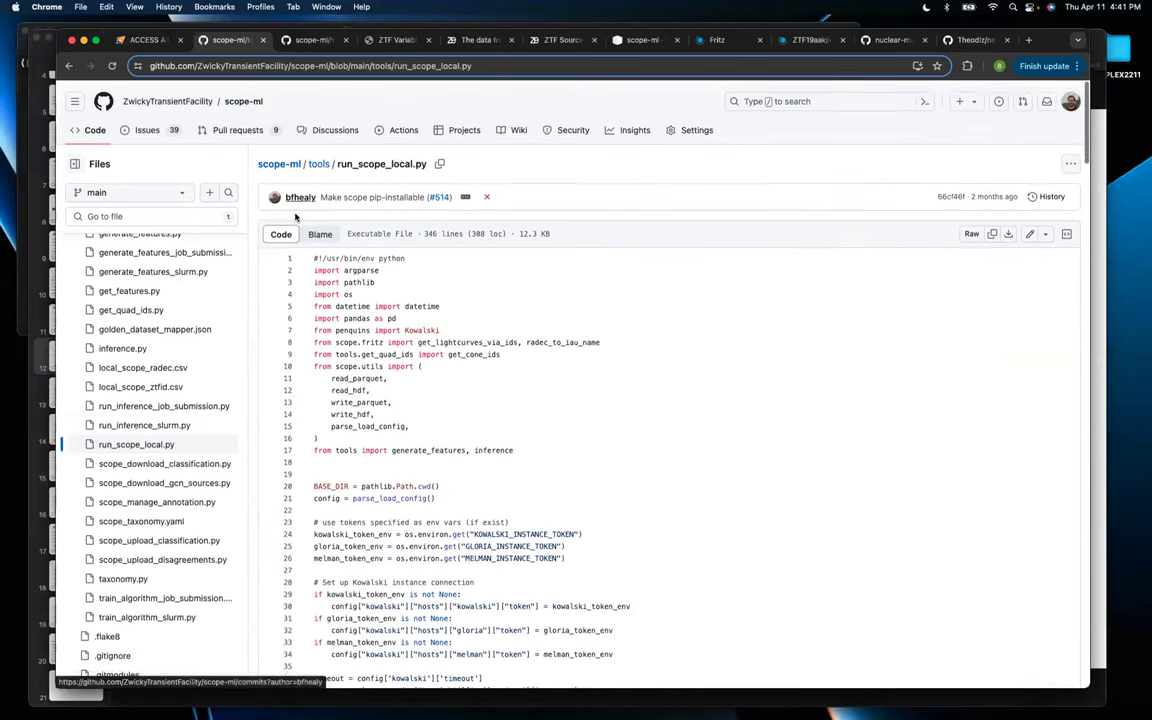
pyautogui.click(241, 101)
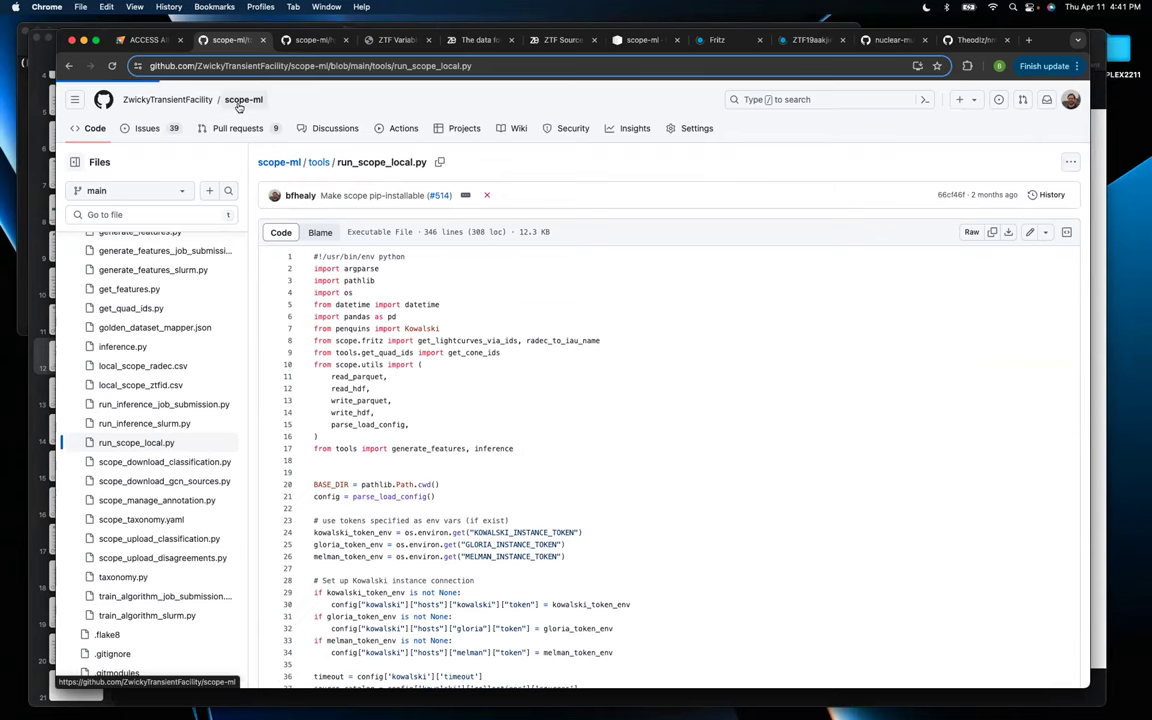
pyautogui.scroll(-2, 150, 419)
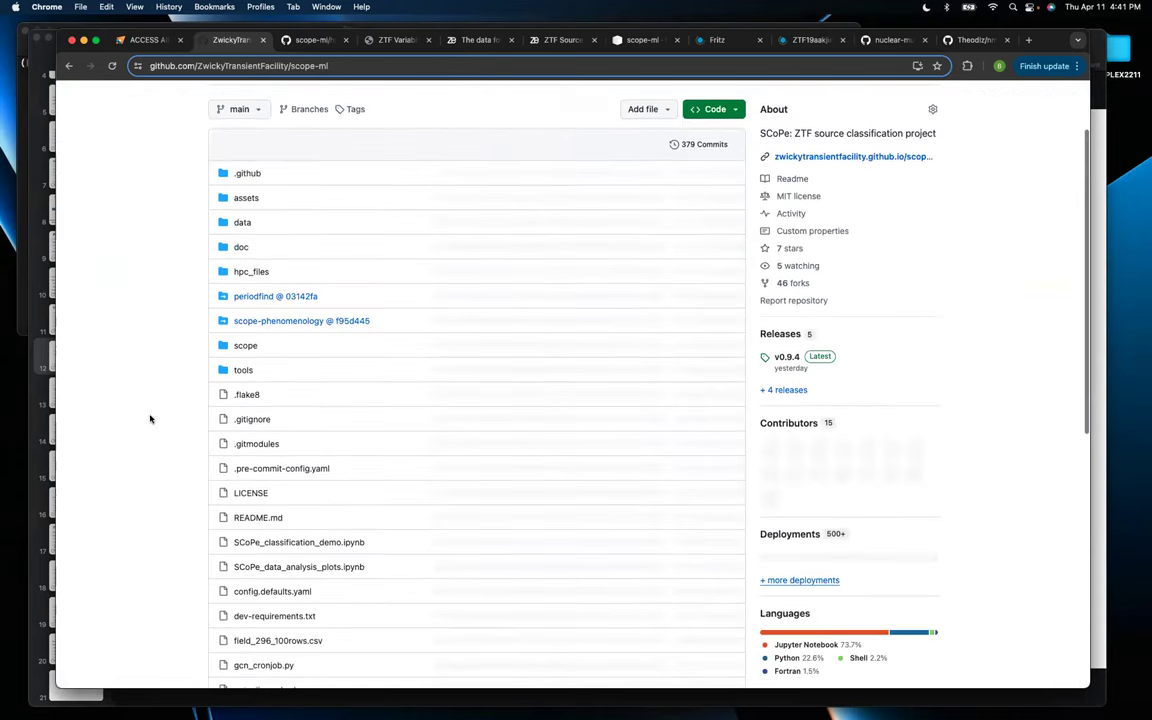
pyautogui.scroll(-5, 150, 419)
pyautogui.scroll(-2, 150, 419)
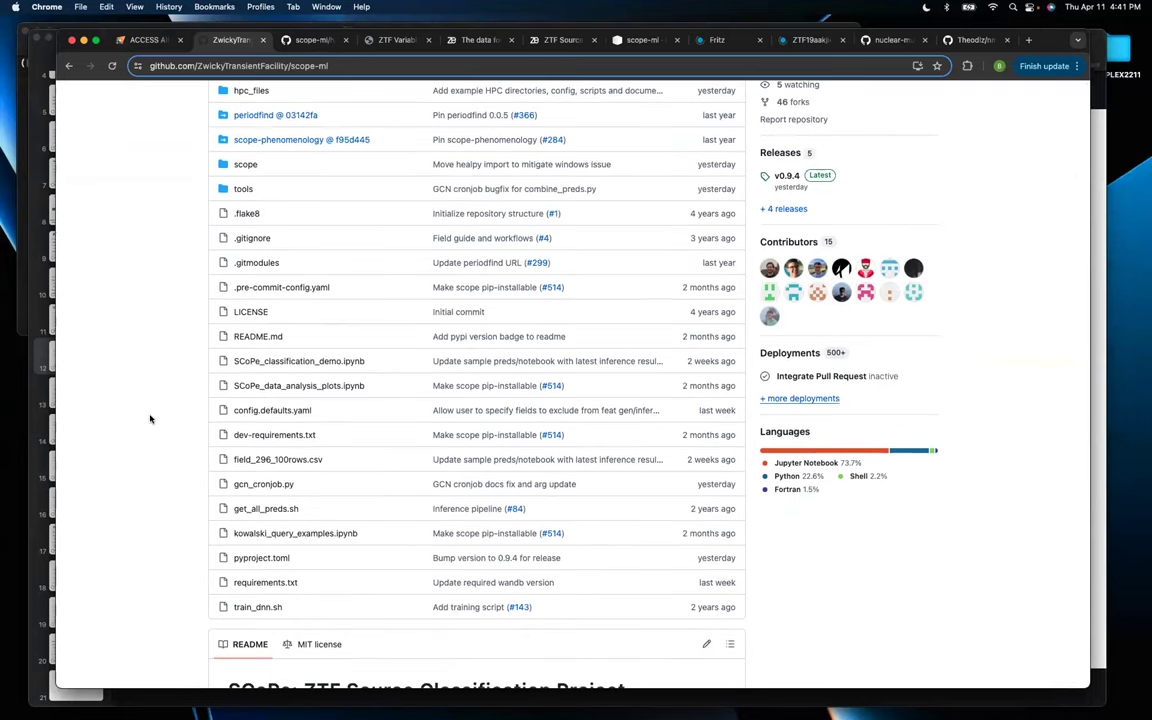
pyautogui.click(260, 410)
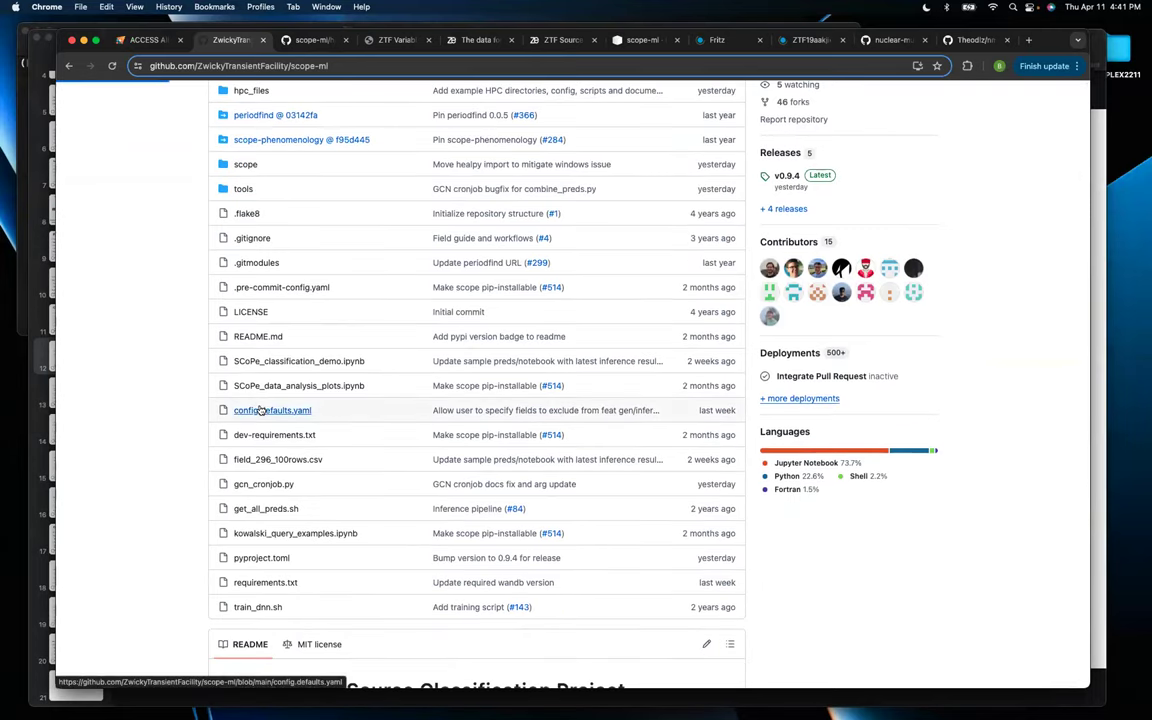
# Find the features section of config.defaults.yaml and highlight its phenomenological heading
pyautogui.scroll(-5, 585, 444)
pyautogui.scroll(-20, 585, 444)
pyautogui.scroll(-20, 585, 444)
pyautogui.scroll(-8, 585, 444)
pyautogui.scroll(1, 565, 400)
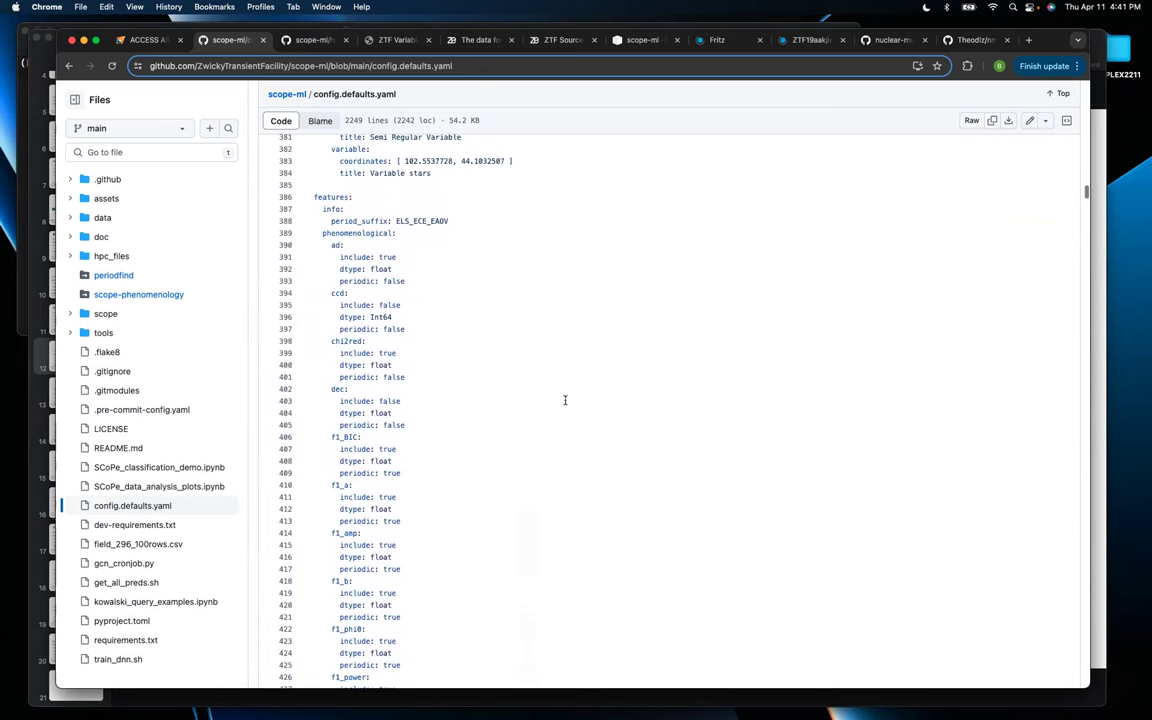
pyautogui.moveTo(304, 180)
pyautogui.mouseDown()
pyautogui.moveTo(255, 183)
pyautogui.moveTo(305, 196)
pyautogui.mouseUp()
pyautogui.click(398, 232)
pyautogui.scroll(-1, 400, 222)
pyautogui.scroll(-1, 400, 220)
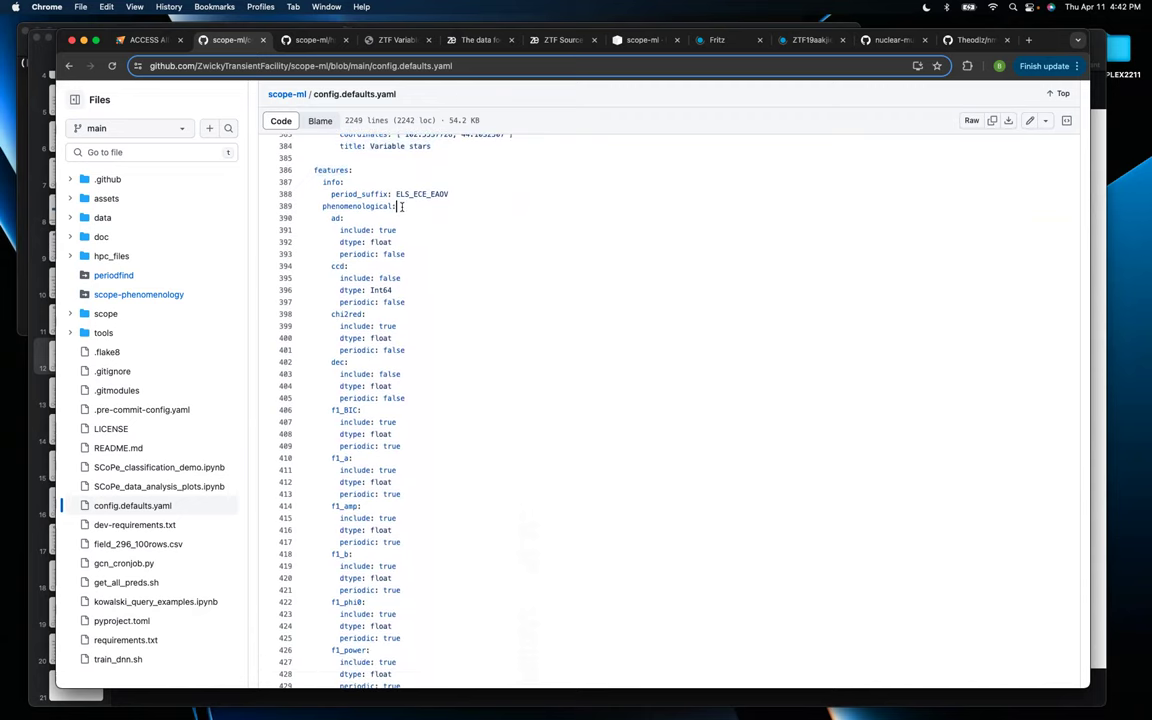
pyautogui.moveTo(401, 206); pyautogui.dragTo(322, 207)
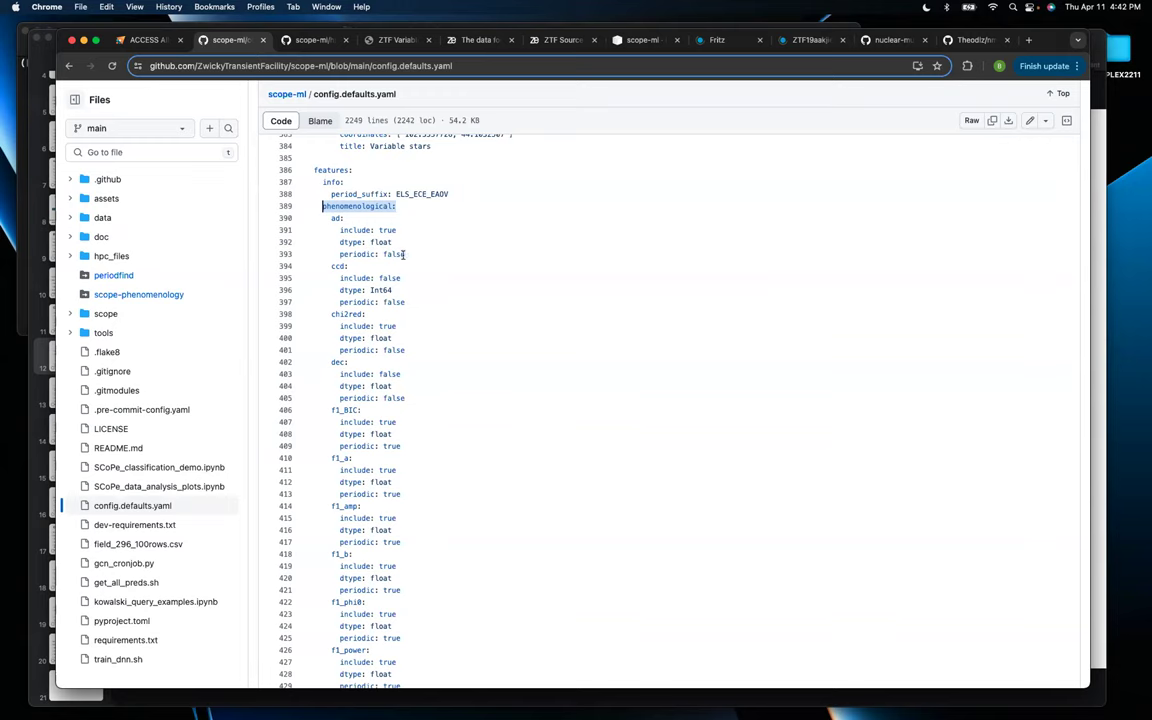
# Highlight the ad and f1_a entries among the phenomenological features to examine their include, dtype and periodic settings
pyautogui.click(341, 267)
pyautogui.moveTo(331, 266); pyautogui.dragTo(331, 221)
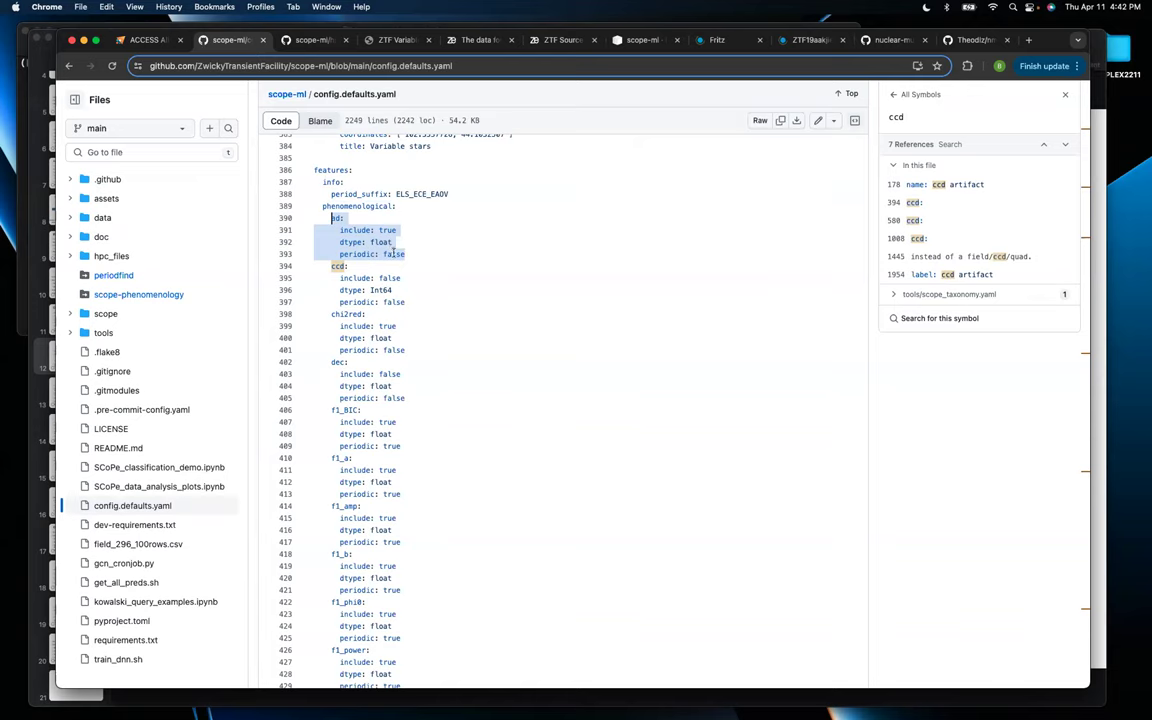
pyautogui.scroll(-1, 399, 327)
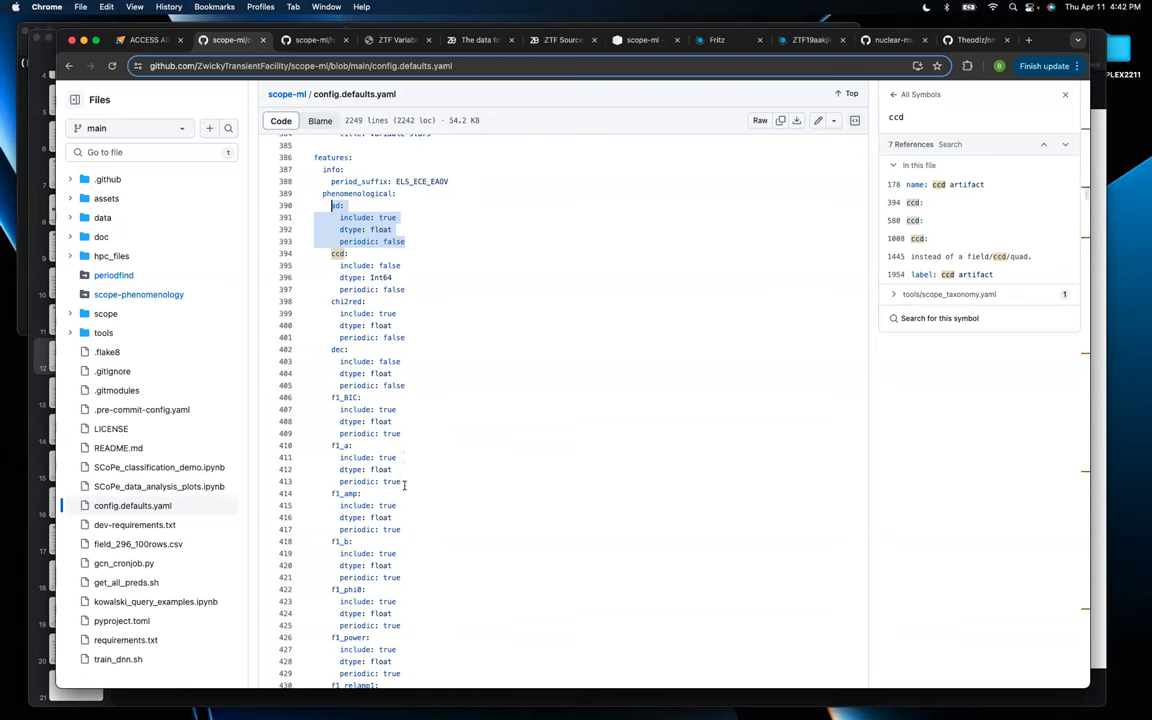
pyautogui.moveTo(403, 481); pyautogui.dragTo(331, 445)
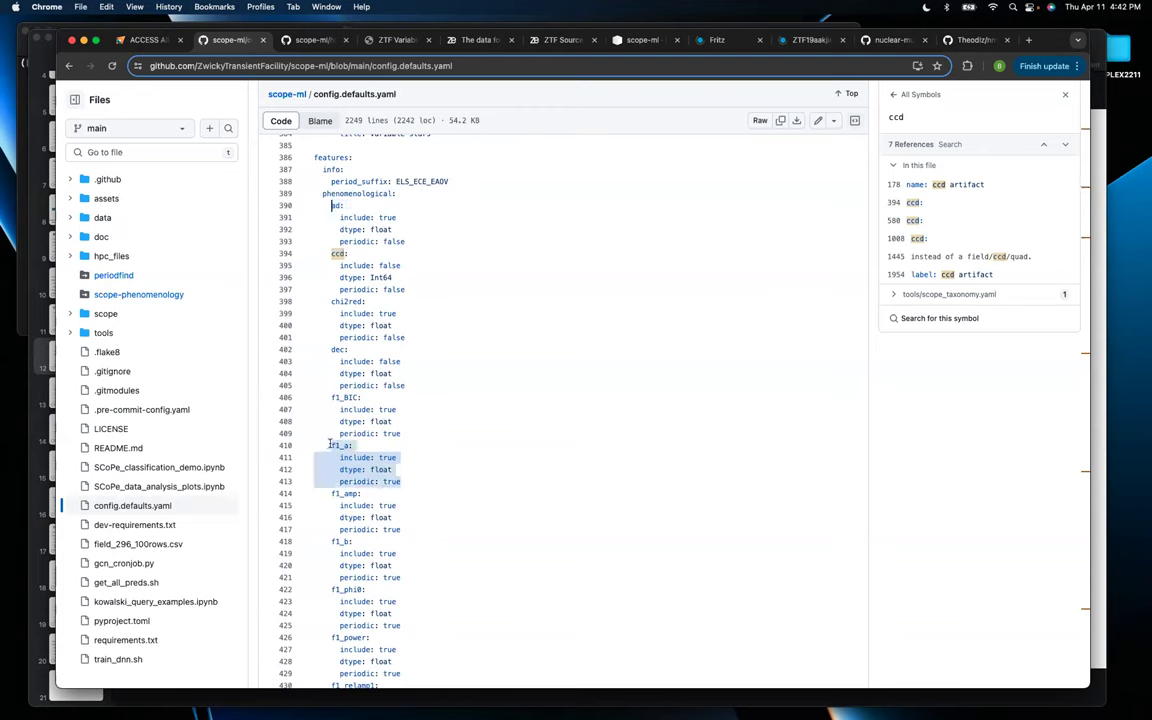
pyautogui.click(419, 484)
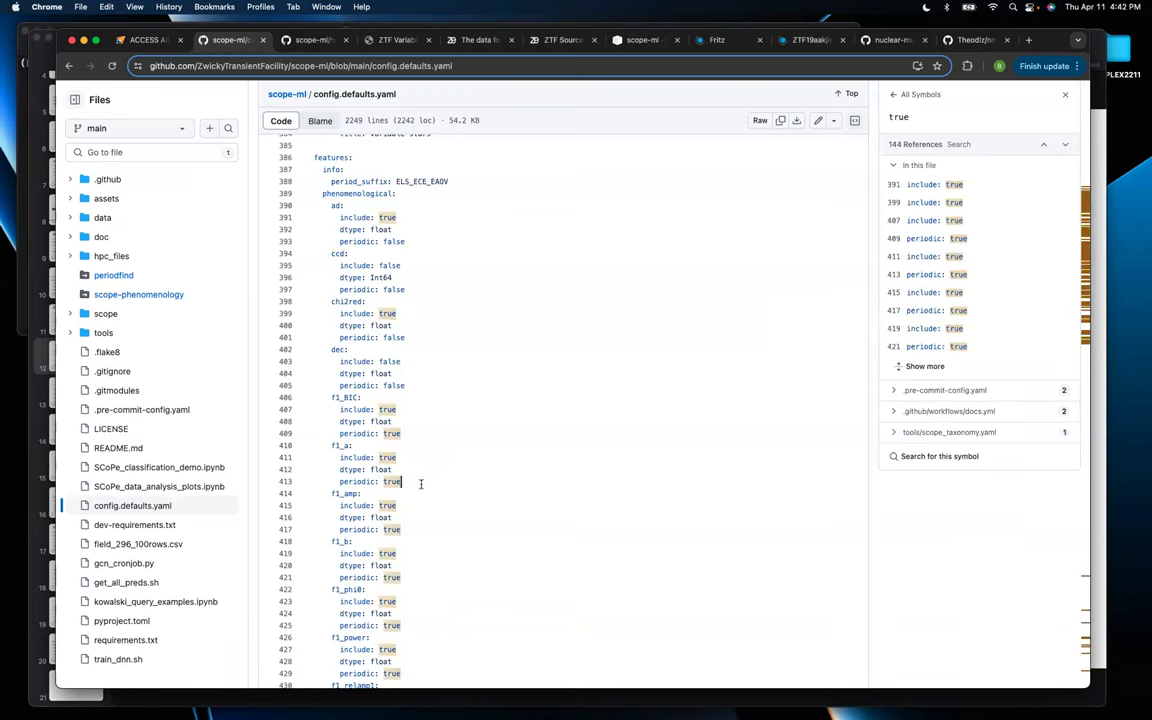
pyautogui.click(333, 446)
pyautogui.scroll(-3, 463, 443)
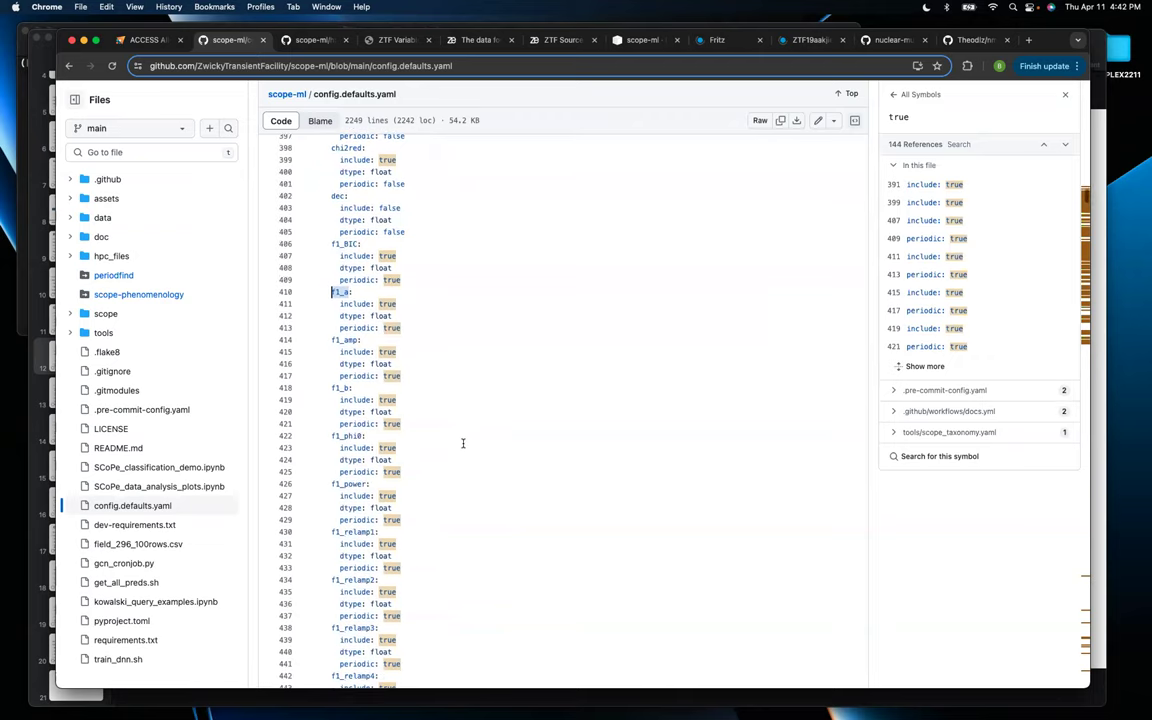
pyautogui.click(463, 443)
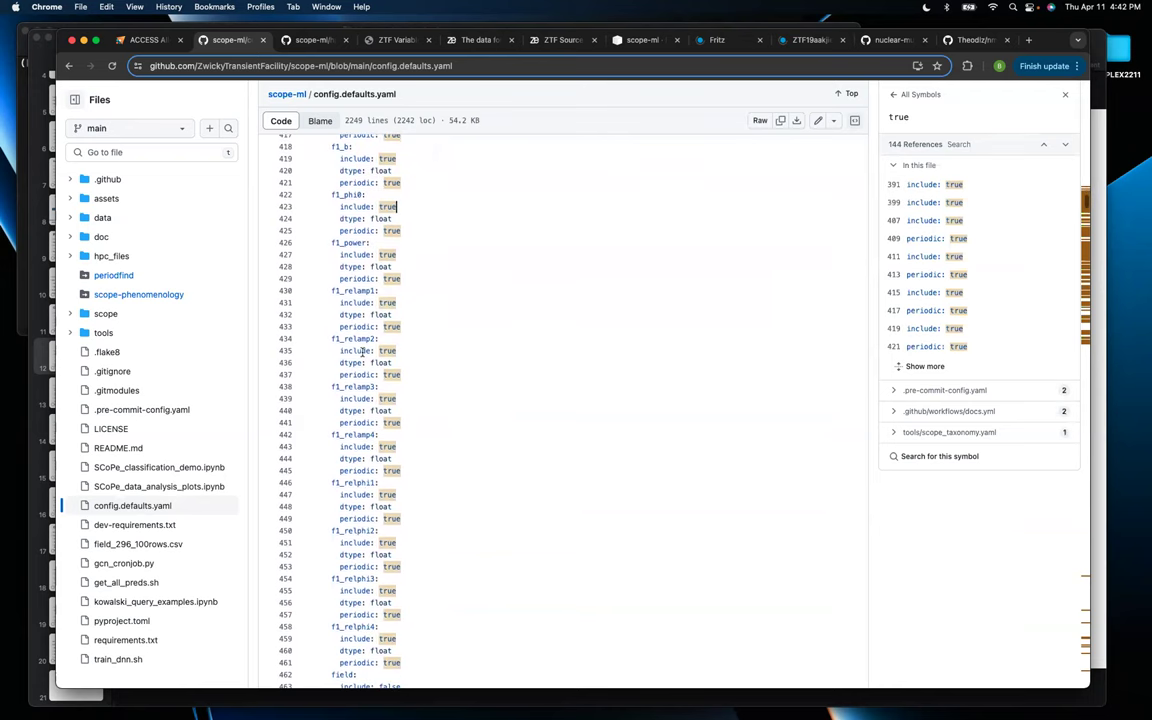
# Find the ontological feature group further down in config.defaults.yaml and highlight its heading
pyautogui.scroll(-10, 441, 439)
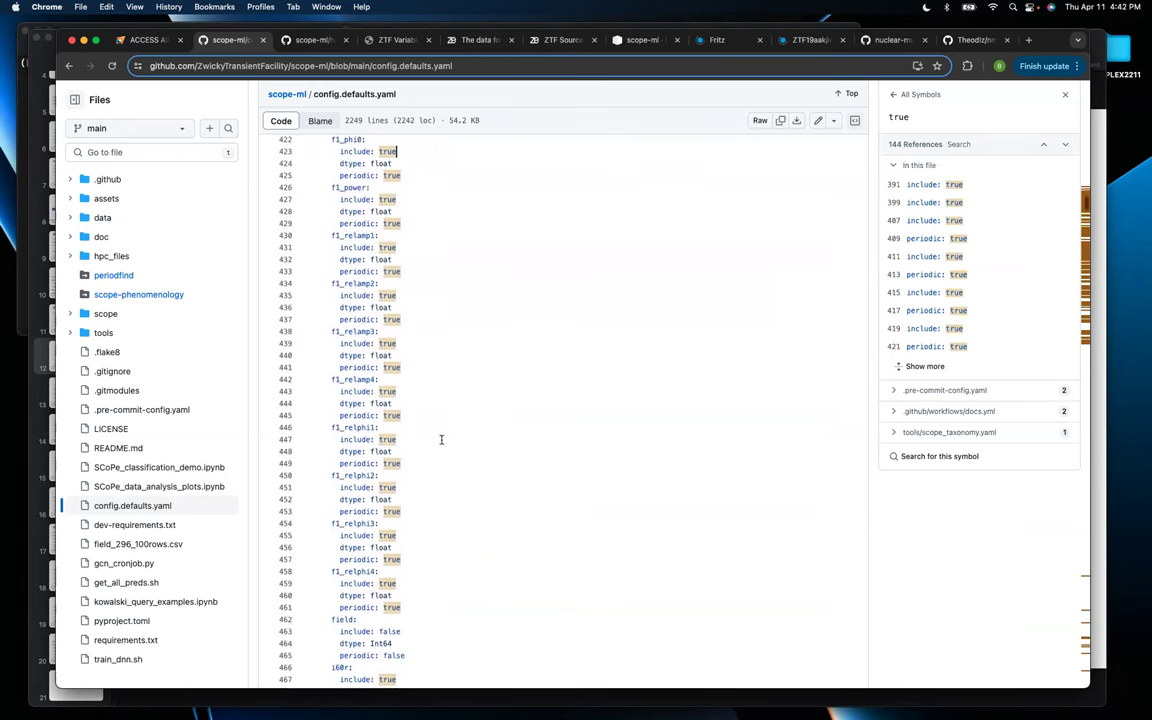
pyautogui.scroll(-5, 441, 439)
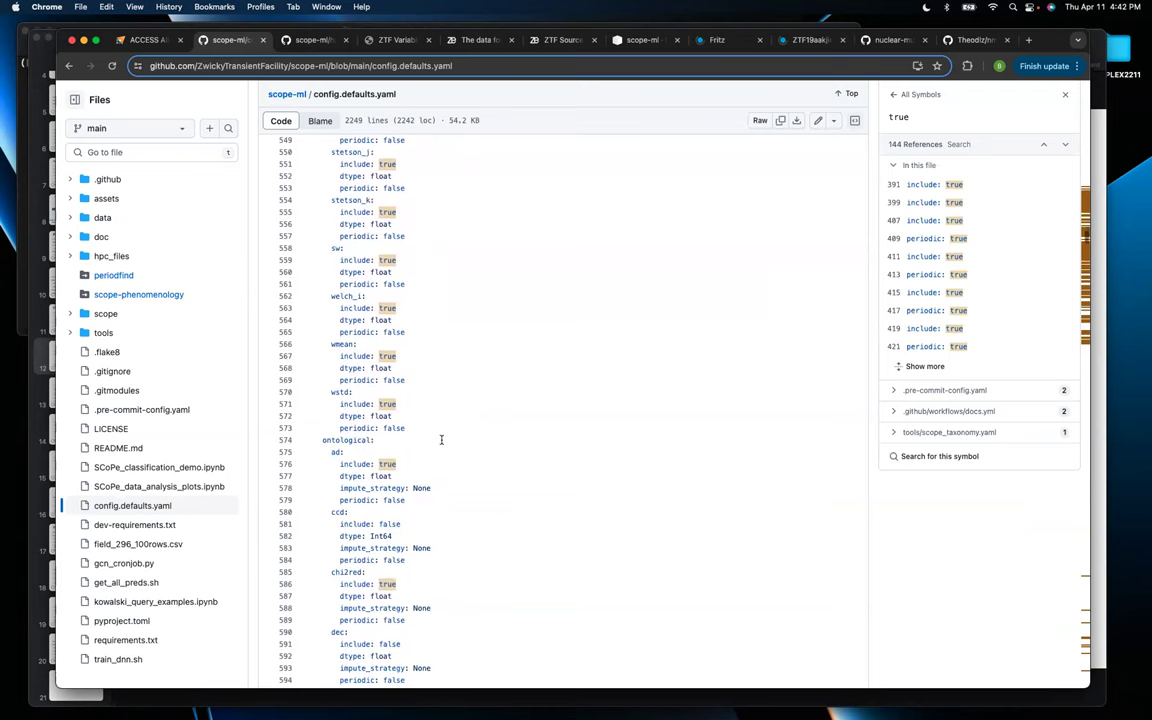
pyautogui.moveTo(373, 443); pyautogui.dragTo(322, 443)
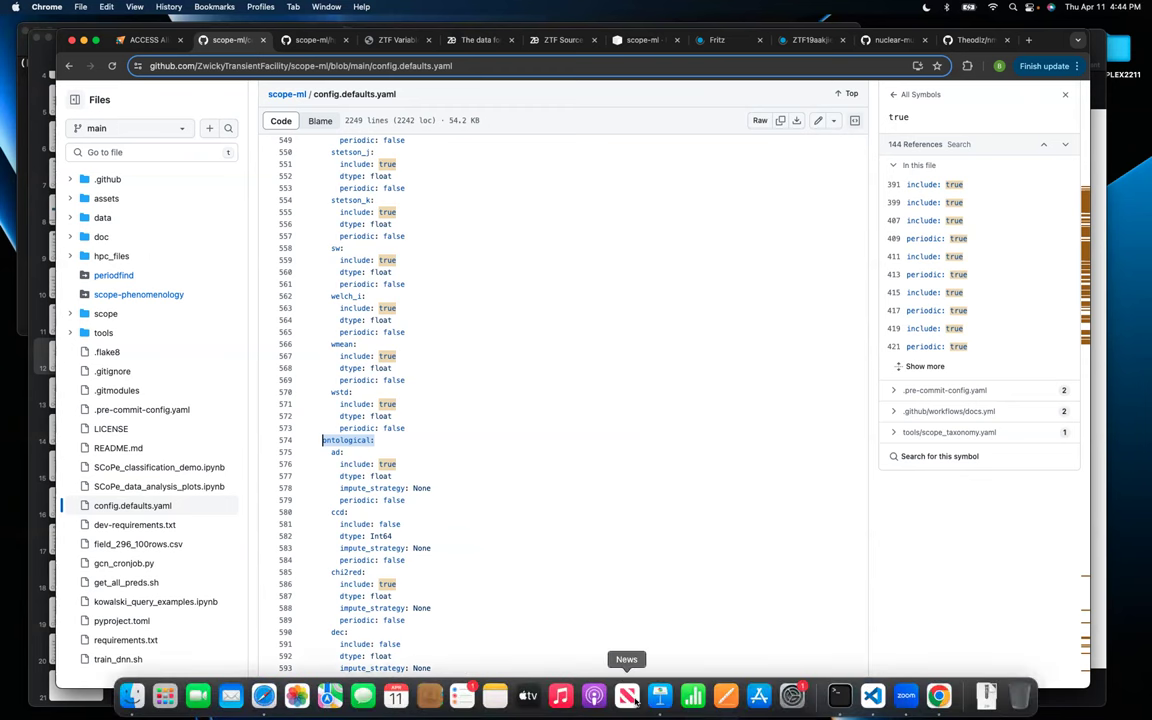
# Switch to the Keynote presentation and show the Zenodo releases slide
pyautogui.click(660, 695)
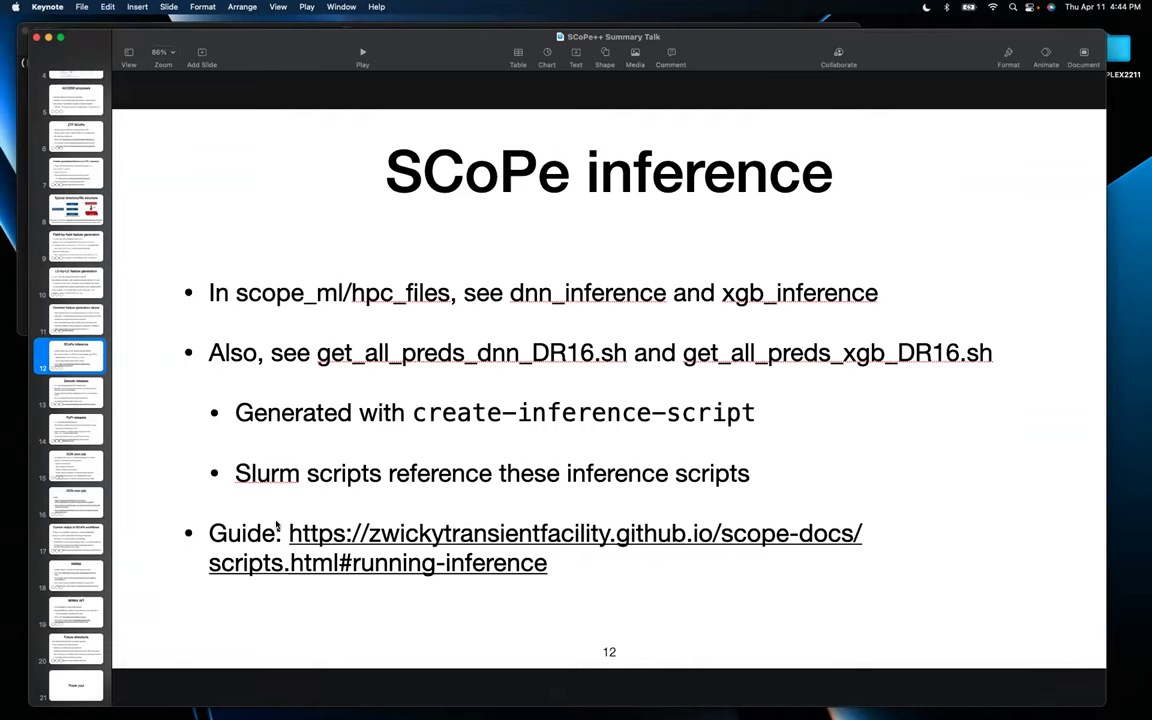
pyautogui.click(76, 398)
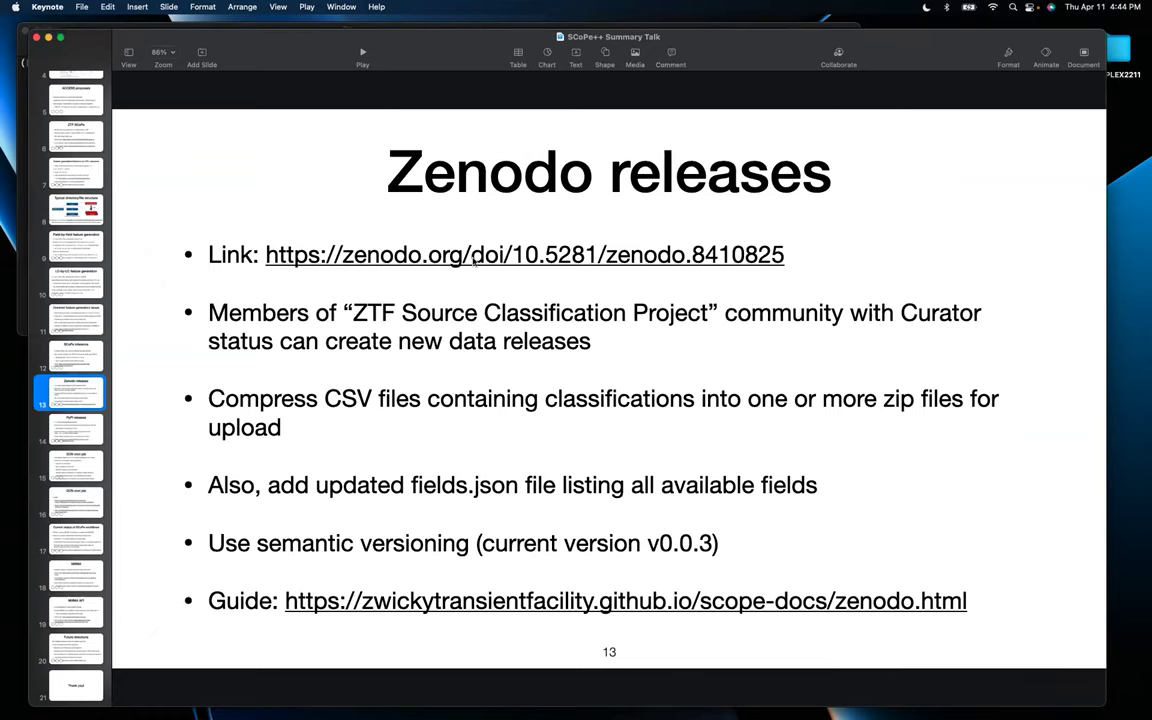
# Switch back to Chrome and show the start of the Zenodo record with the data for the variable source catalog
pyautogui.moveTo(265, 710)
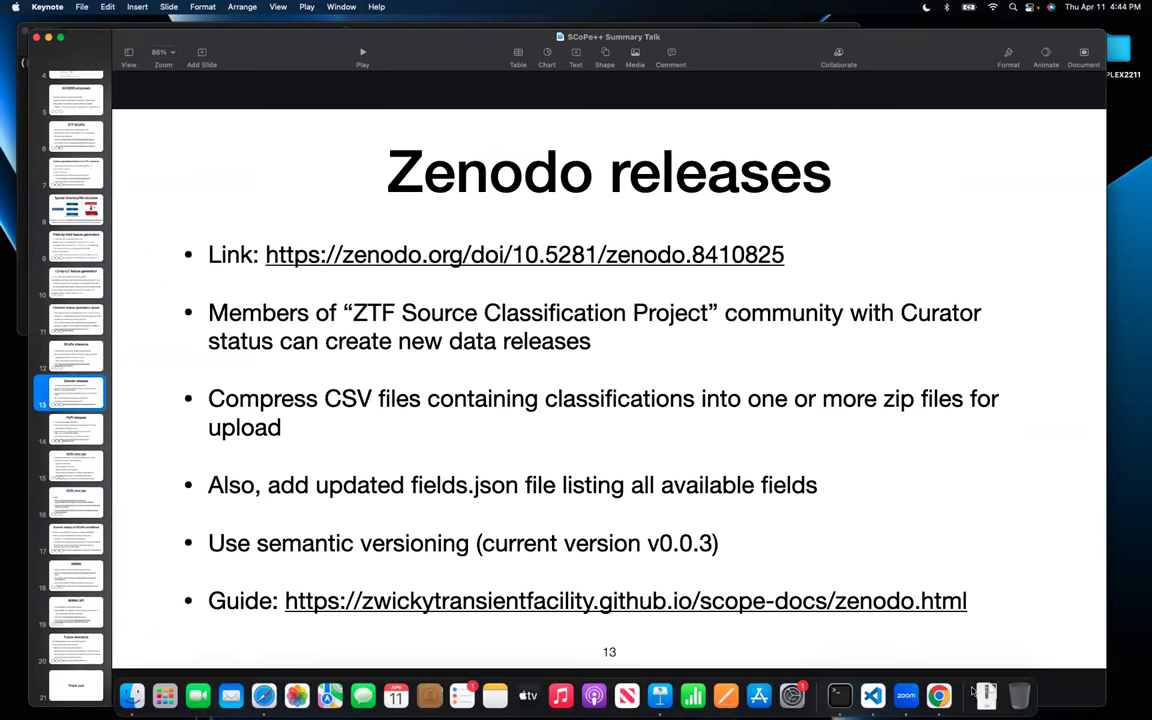
pyautogui.click(938, 695)
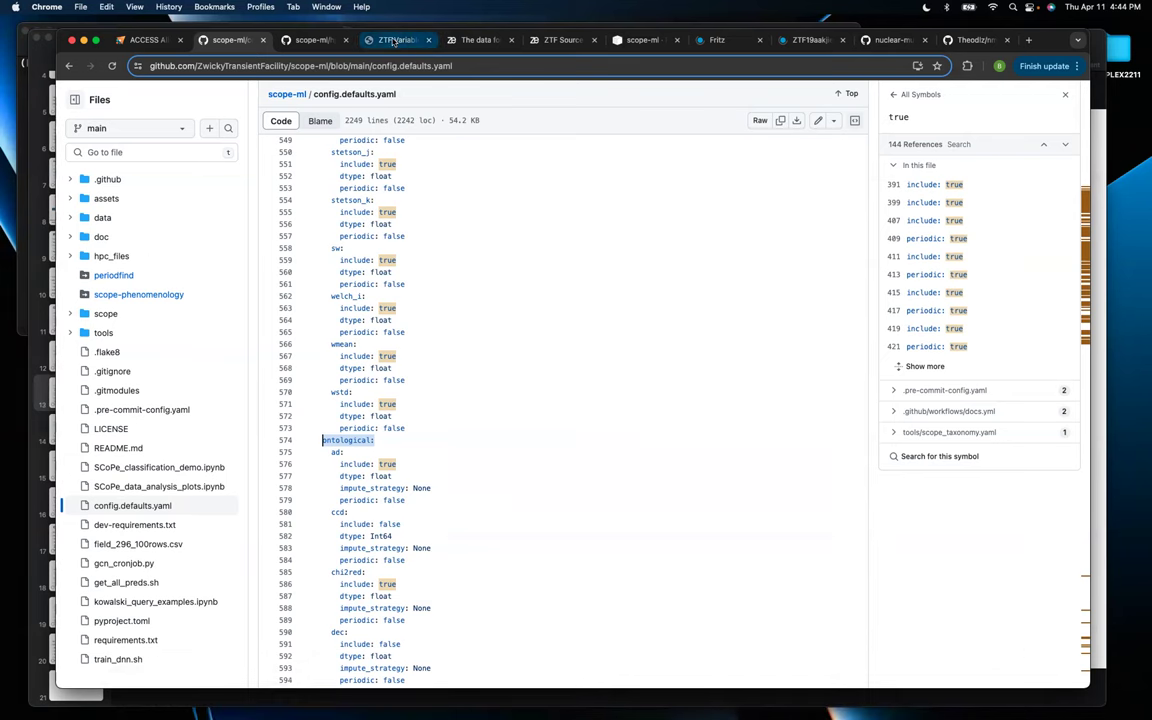
pyautogui.click(395, 40)
pyautogui.click(472, 40)
pyautogui.scroll(15, 434, 347)
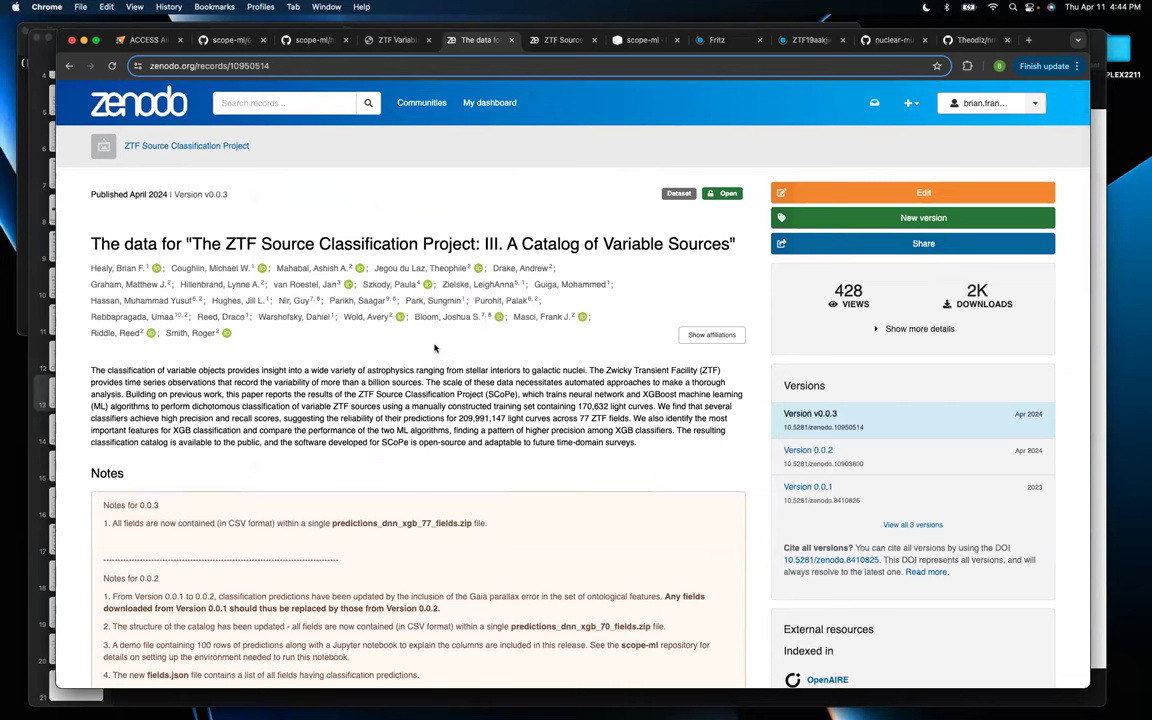
# Highlight the abstract of the Zenodo record, clear the highlight and view the release notes for versions 0.0.3 and 0.0.2
pyautogui.tripleClick(585, 404)
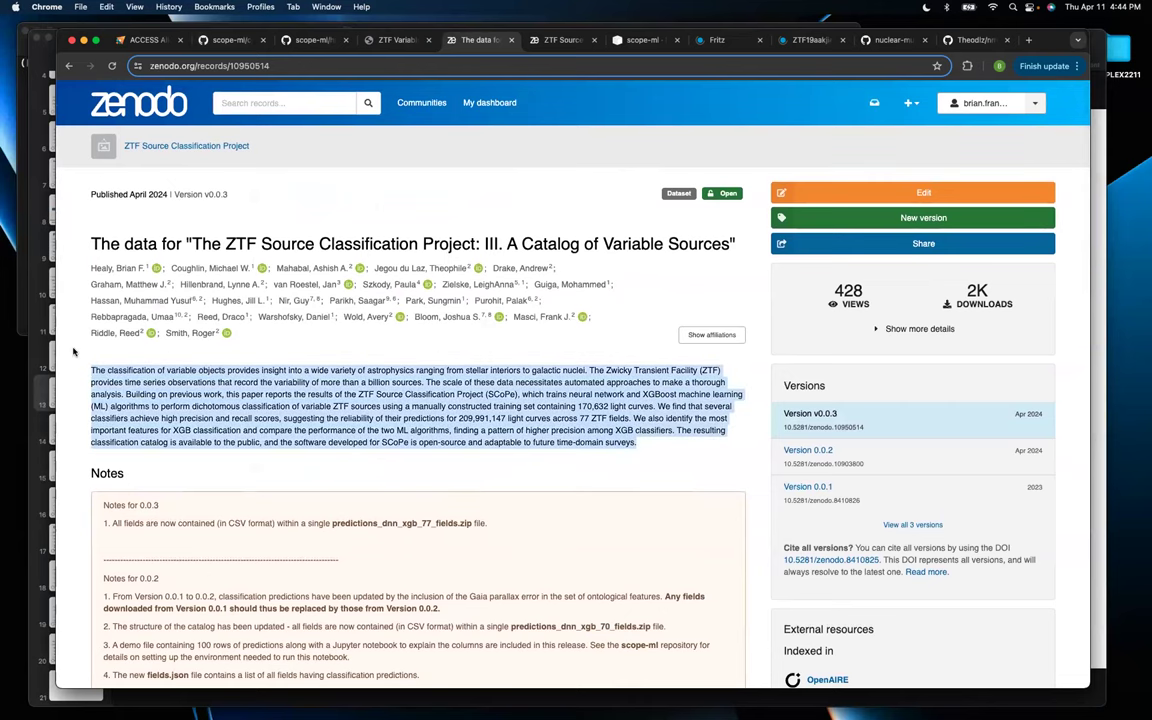
pyautogui.click(323, 456)
pyautogui.scroll(-2, 323, 456)
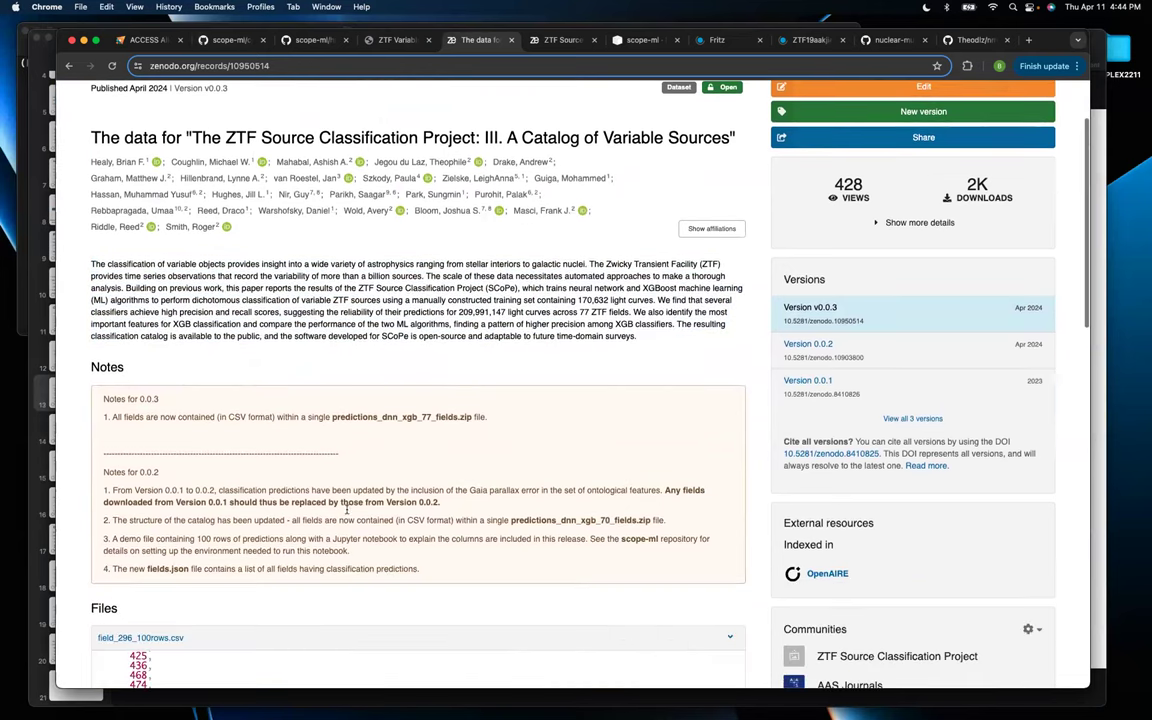
# Highlight all the release notes of the Zenodo record, highlight the 0.0.3 note on its own, and clear the highlight
pyautogui.moveTo(323, 456); pyautogui.dragTo(149, 436)
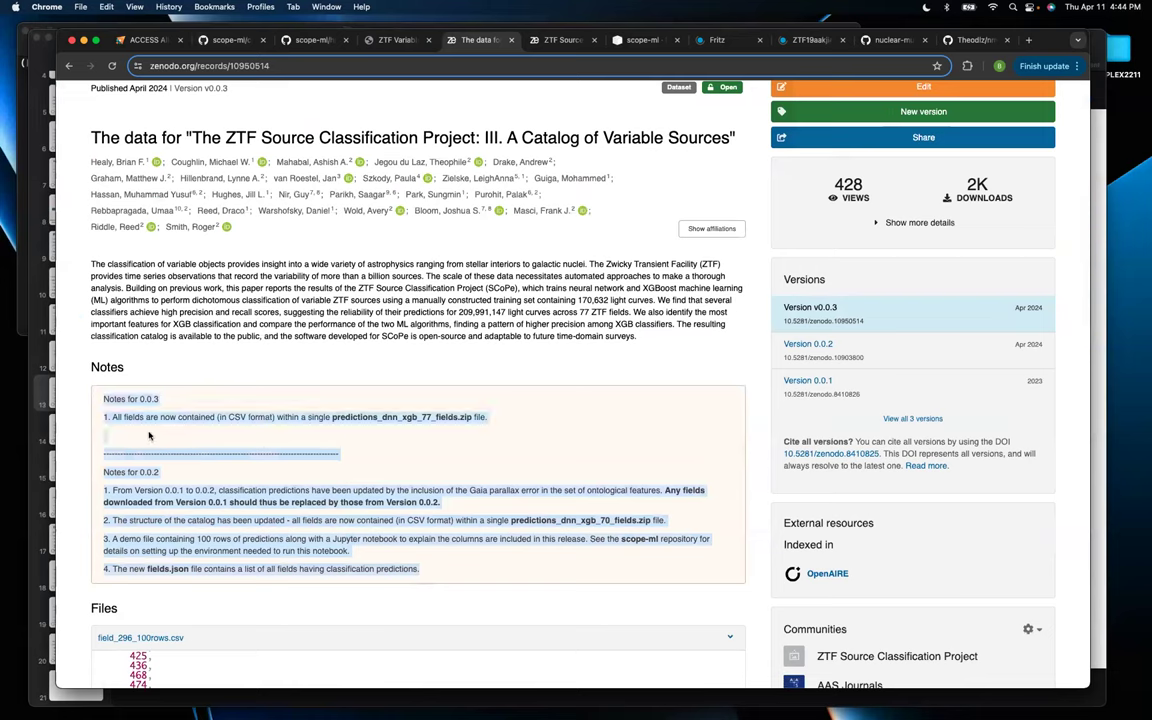
pyautogui.click(149, 436)
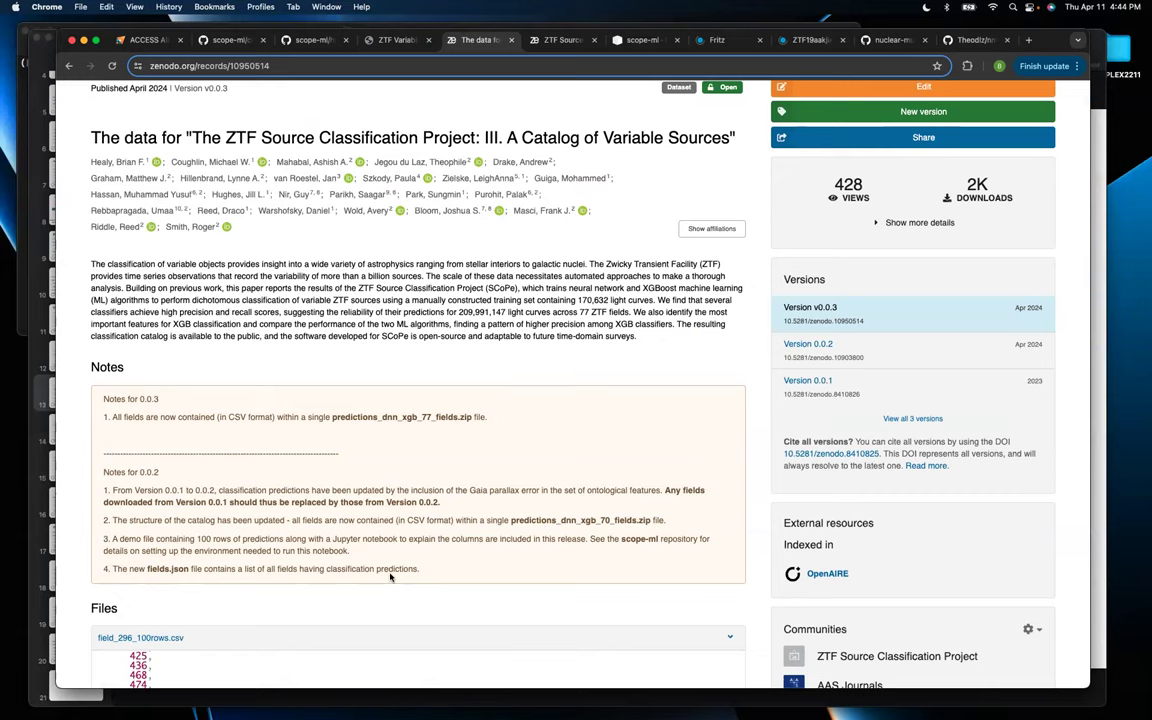
pyautogui.moveTo(494, 423); pyautogui.dragTo(108, 418)
pyautogui.click(162, 436)
# Look through the lower sections of the Zenodo record and return to its start
pyautogui.scroll(-5, 367, 434)
pyautogui.scroll(-8, 427, 566)
pyautogui.scroll(-3, 171, 495)
pyautogui.scroll(2, 172, 496)
pyautogui.scroll(3, 615, 391)
pyautogui.scroll(10, 615, 391)
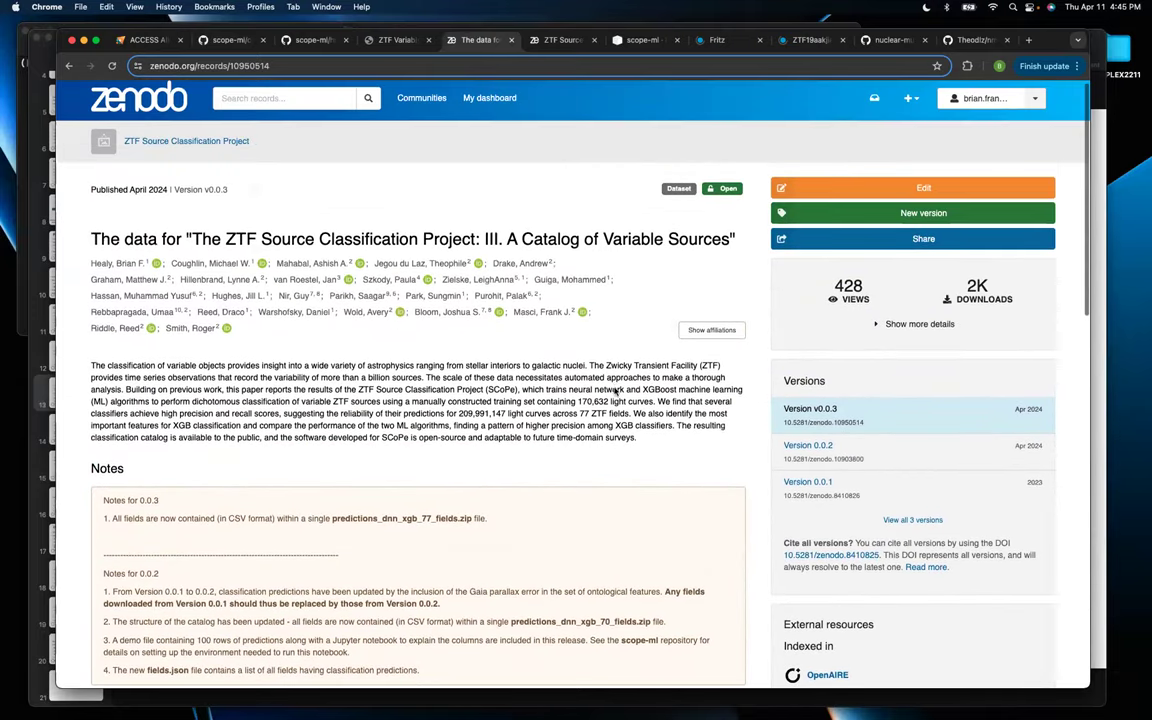
pyautogui.scroll(1, 615, 391)
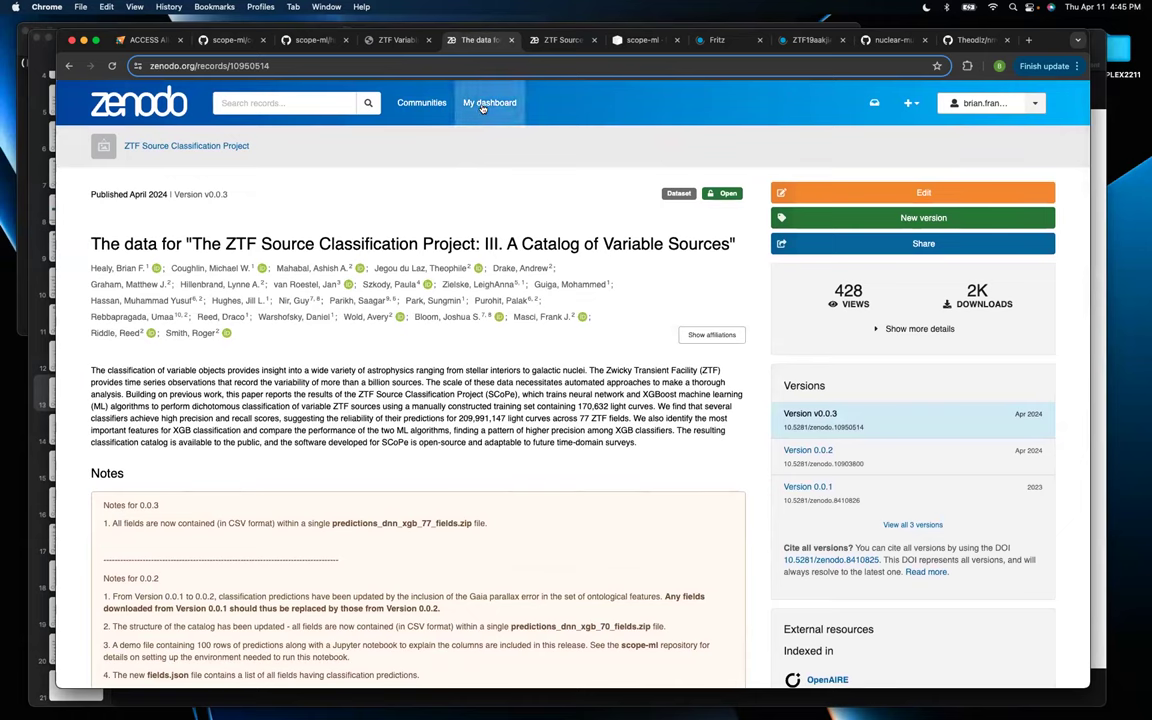
# Show the members of the ZTF Source Classification Project community, and return to the Zenodo record to view its file list and heading
pyautogui.click(556, 40)
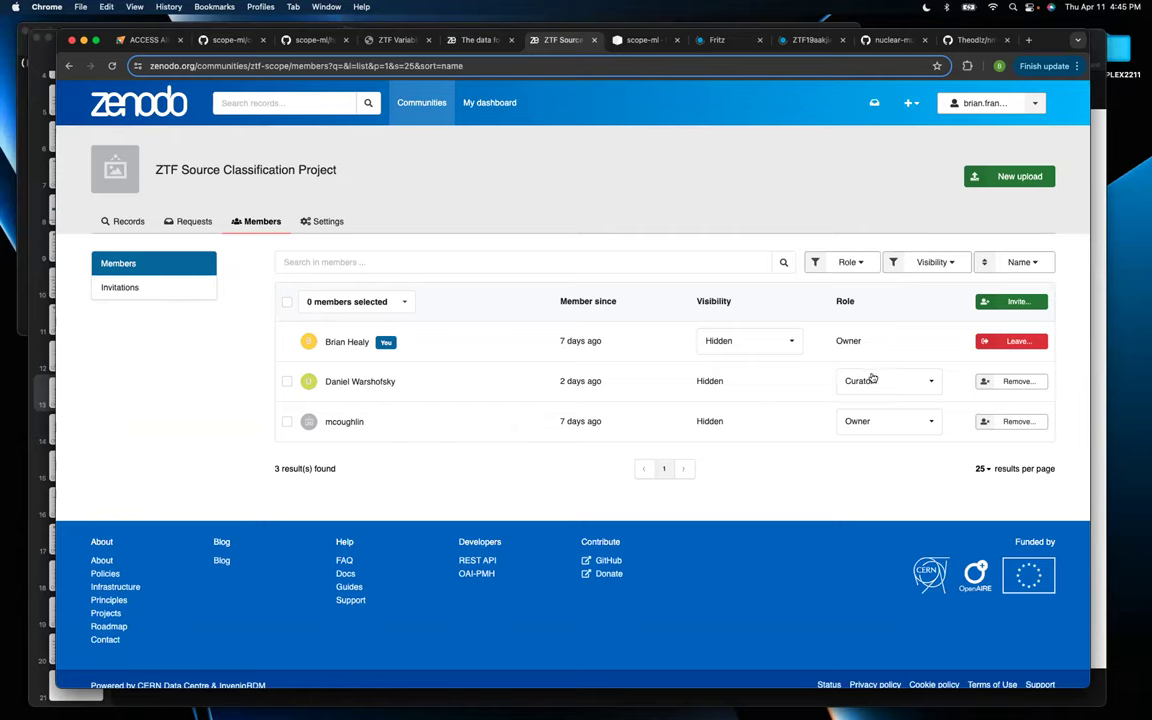
pyautogui.click(483, 41)
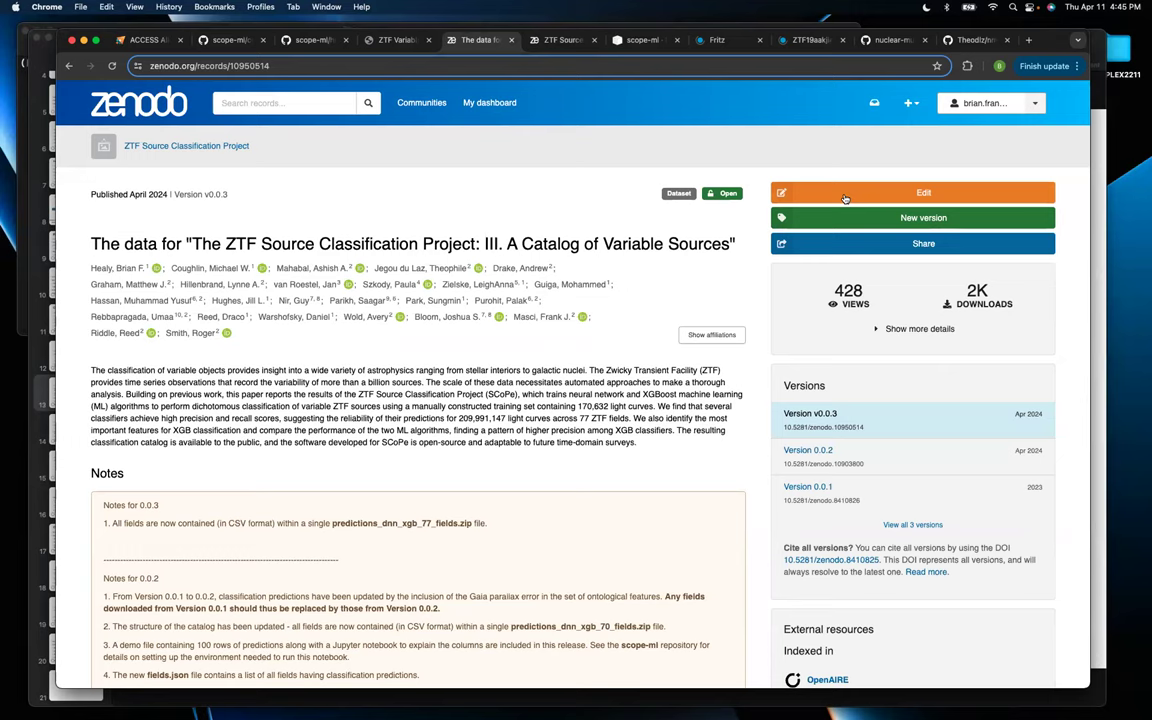
pyautogui.scroll(-5, 406, 399)
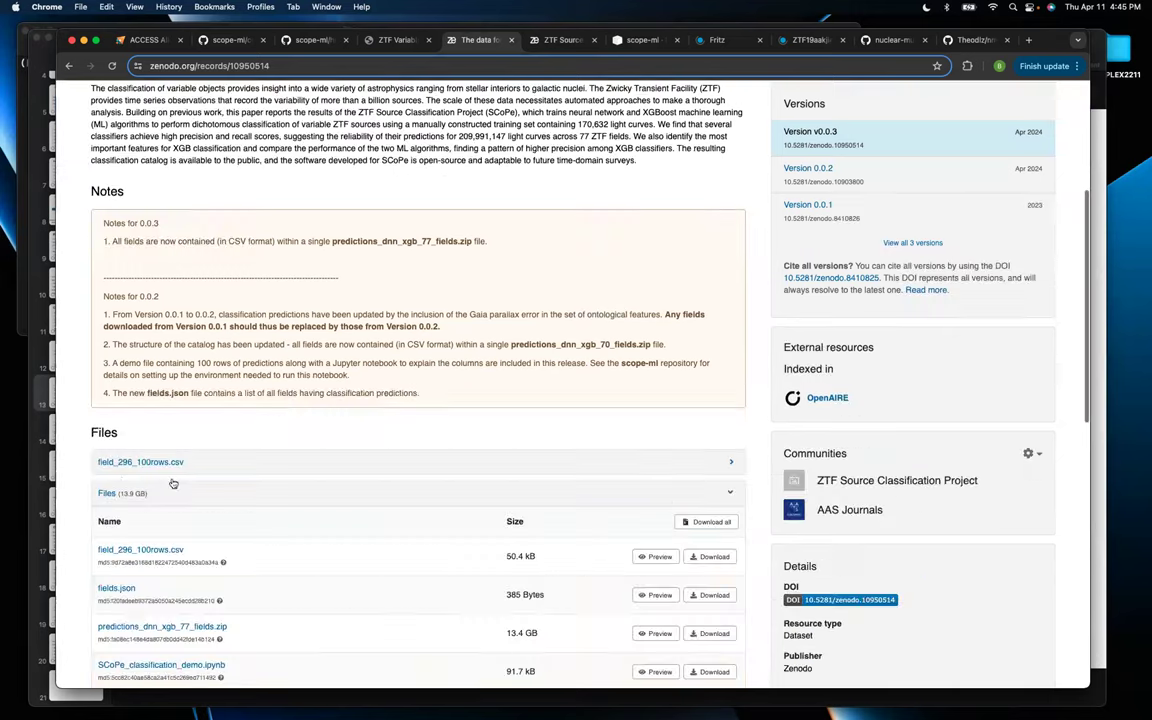
pyautogui.scroll(5, 99, 433)
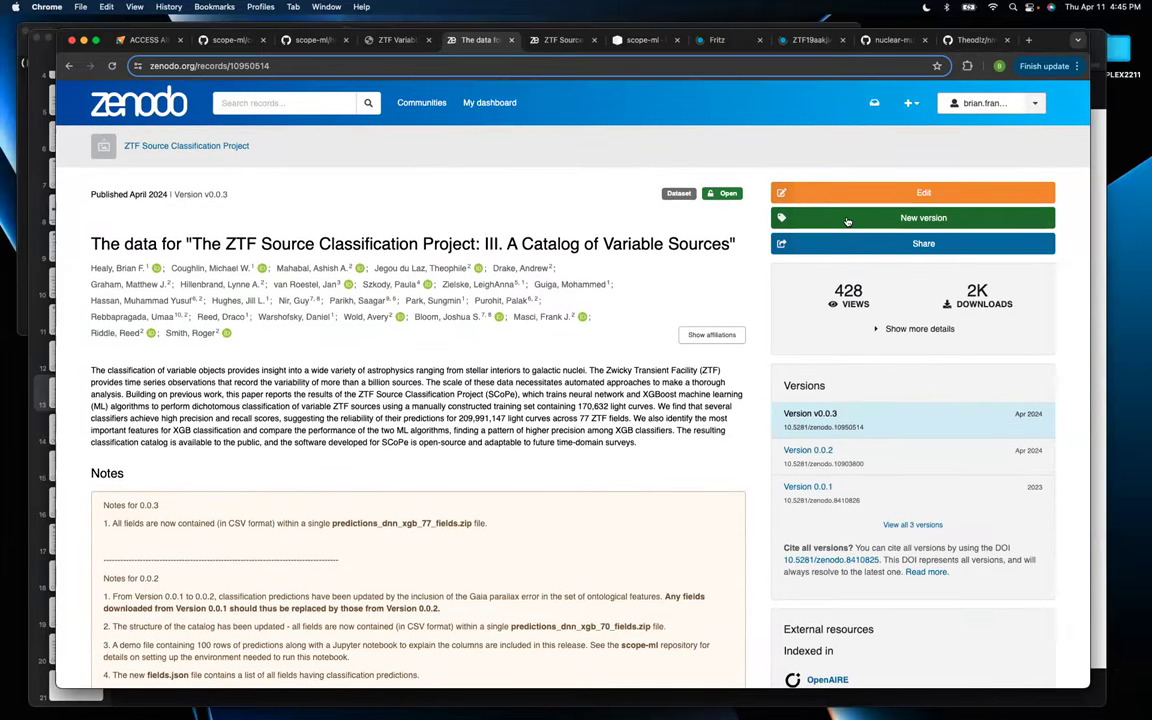
# Start a new version draft of the Zenodo record and review its publication date, creators and description fields
pyautogui.click(847, 221)
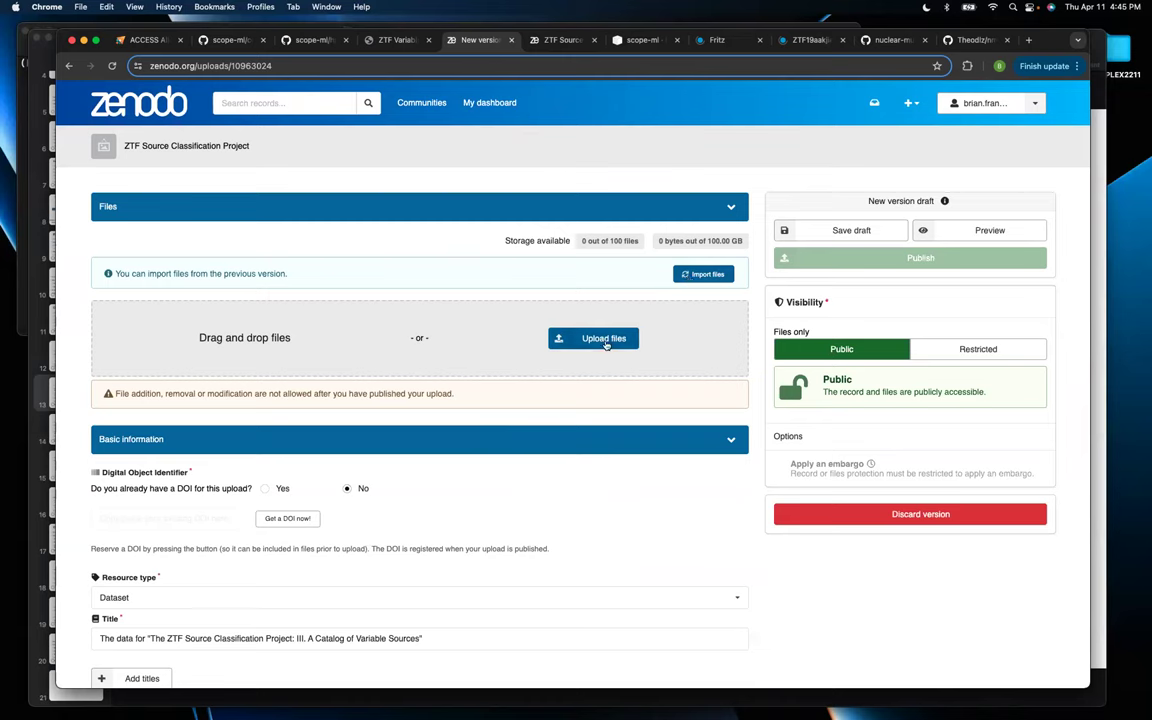
pyautogui.scroll(-2, 617, 454)
pyautogui.scroll(-3, 617, 454)
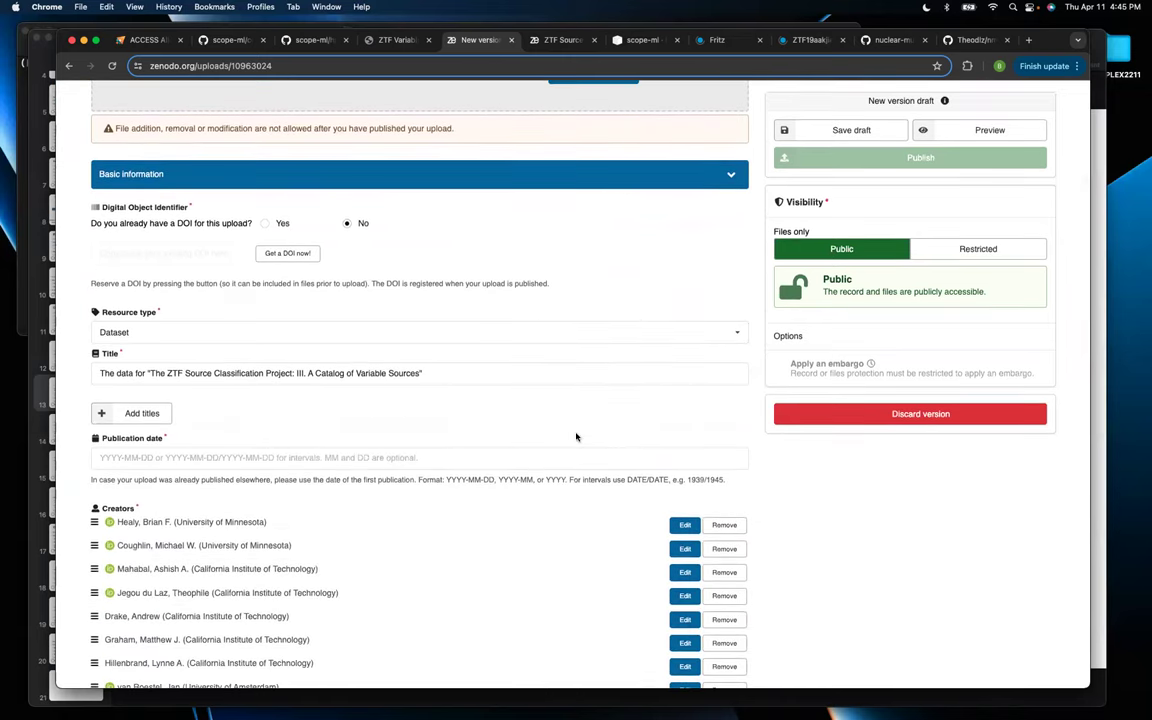
pyautogui.scroll(-1, 450, 445)
pyautogui.click(357, 430)
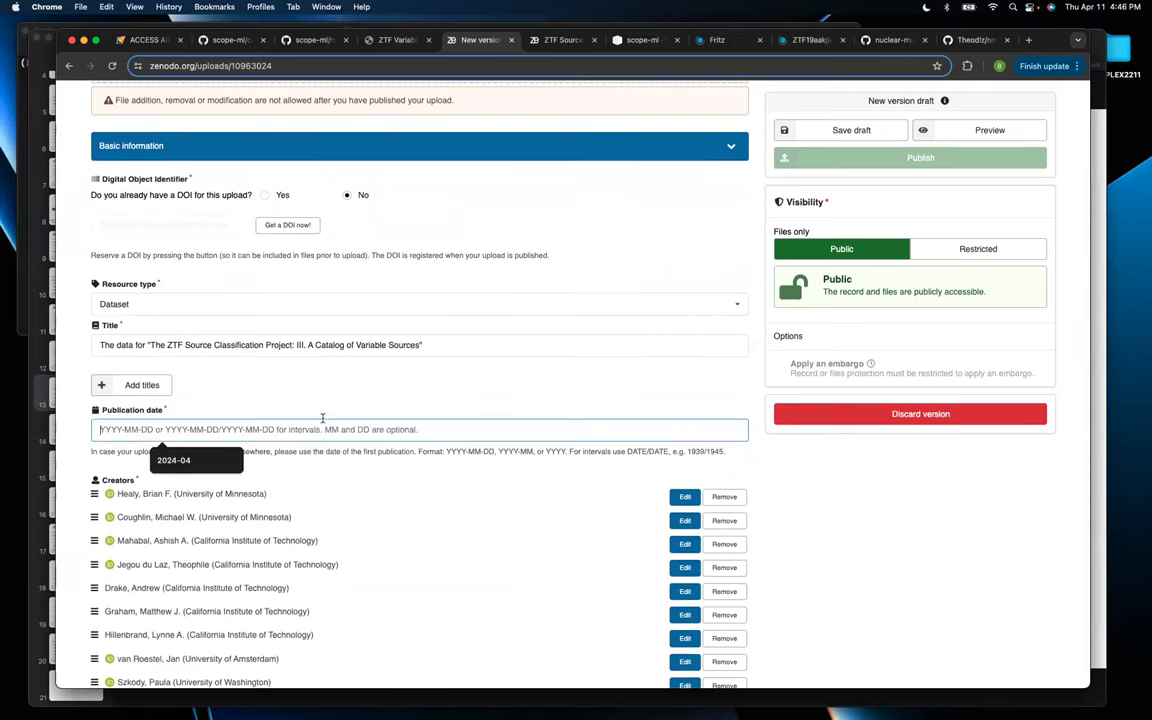
pyautogui.scroll(-10, 318, 410)
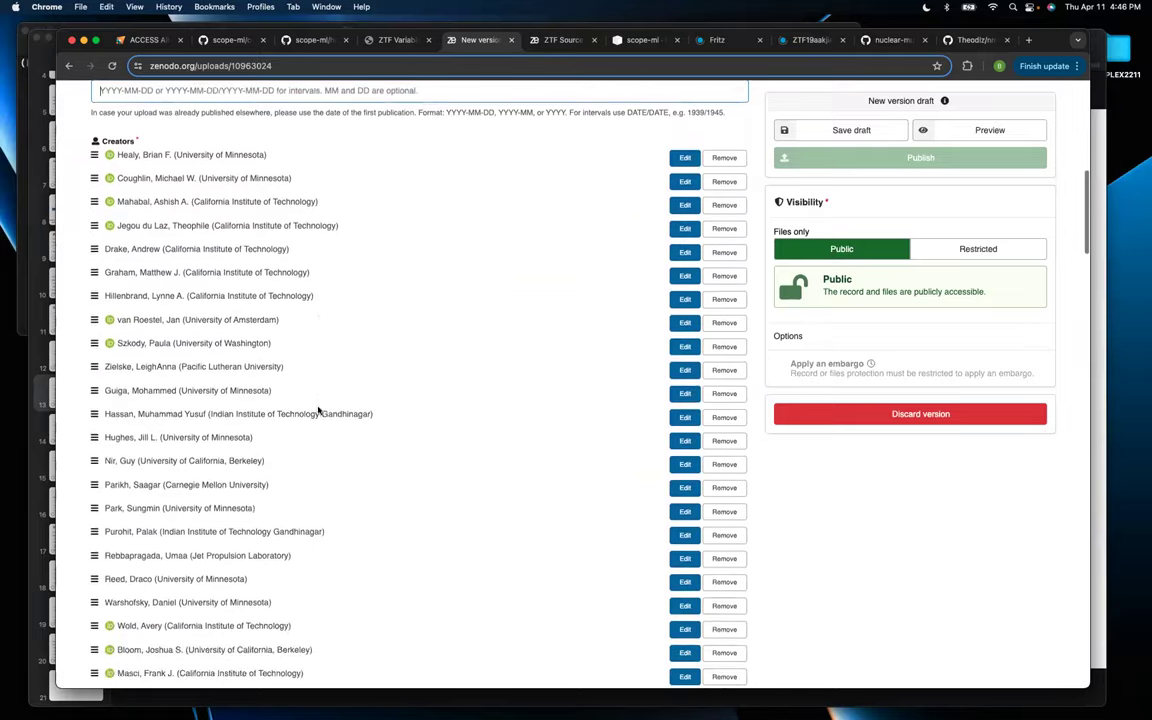
pyautogui.scroll(-4, 318, 410)
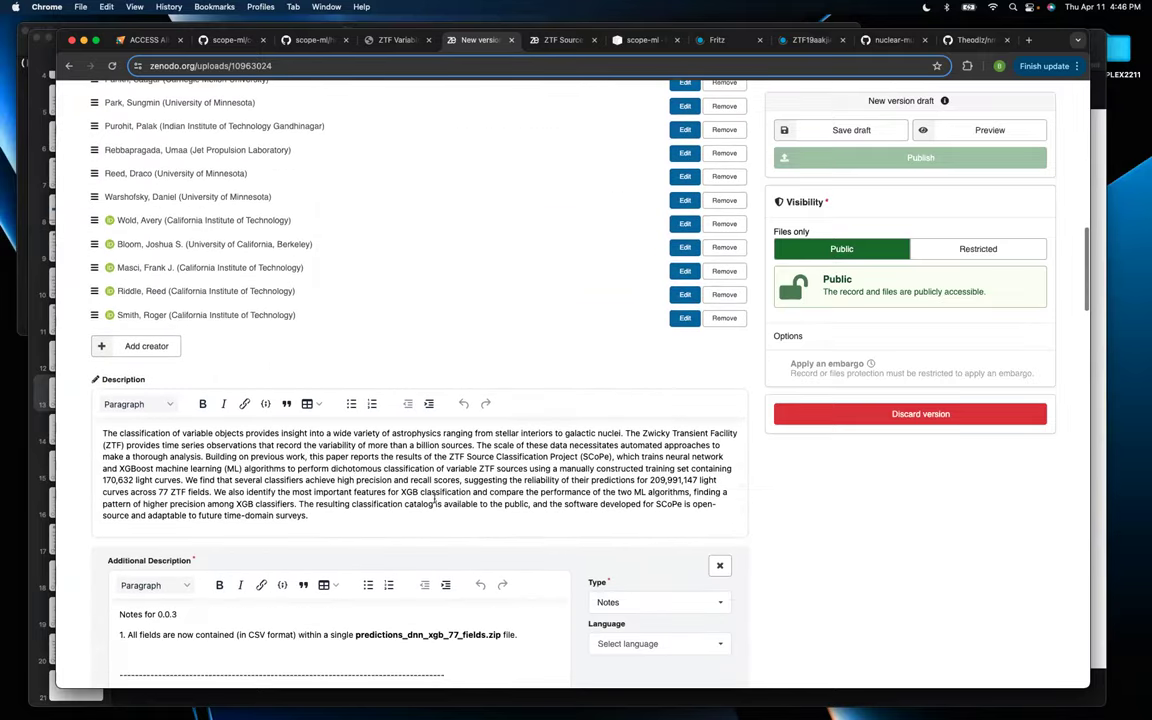
# Highlight the light curve count and the number of ZTF fields in the draft's description, and show the release notes in the additional description
pyautogui.moveTo(650, 480); pyautogui.dragTo(688, 481)
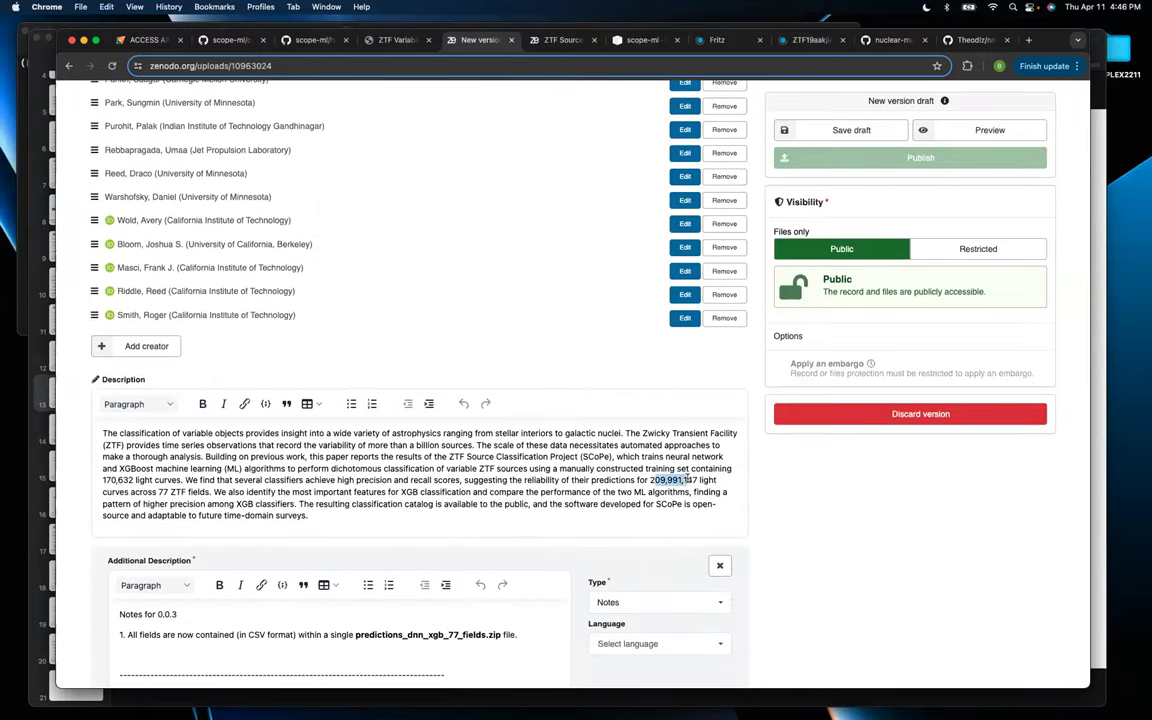
pyautogui.click(168, 491)
pyautogui.doubleClick(164, 491)
pyautogui.scroll(-1, 420, 450)
pyautogui.scroll(-4, 433, 467)
pyautogui.click(305, 534)
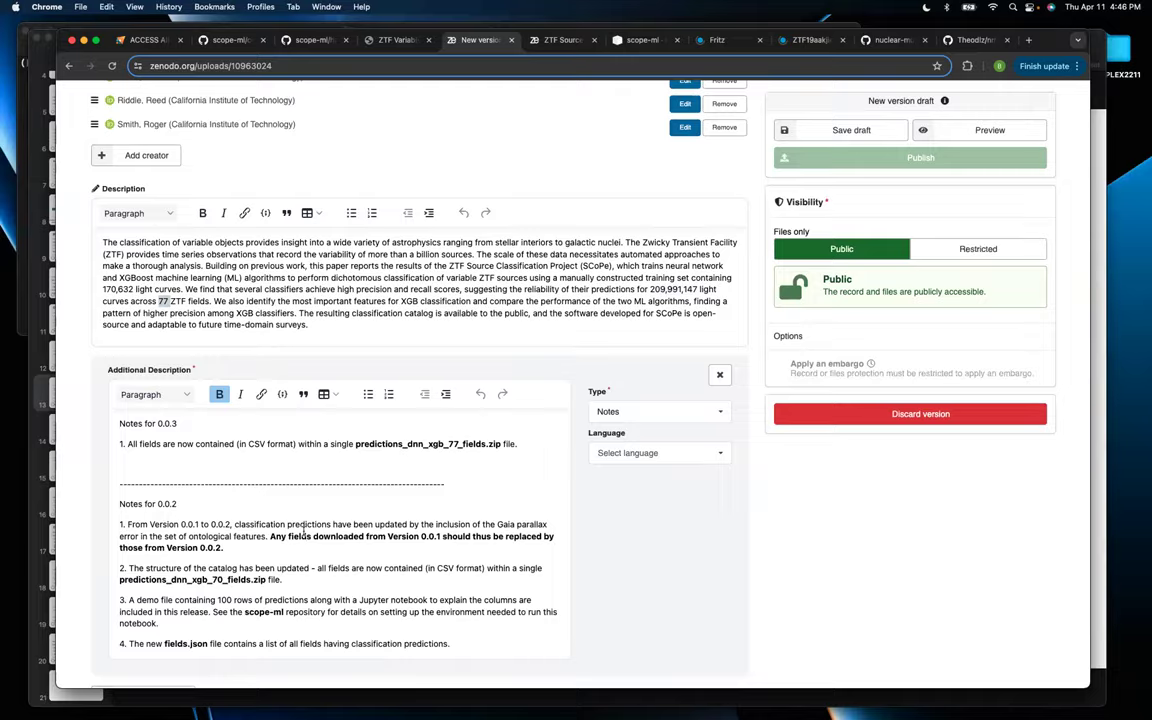
# Return to the start of the new version draft and discard it, confirming the deletion
pyautogui.scroll(15, 305, 534)
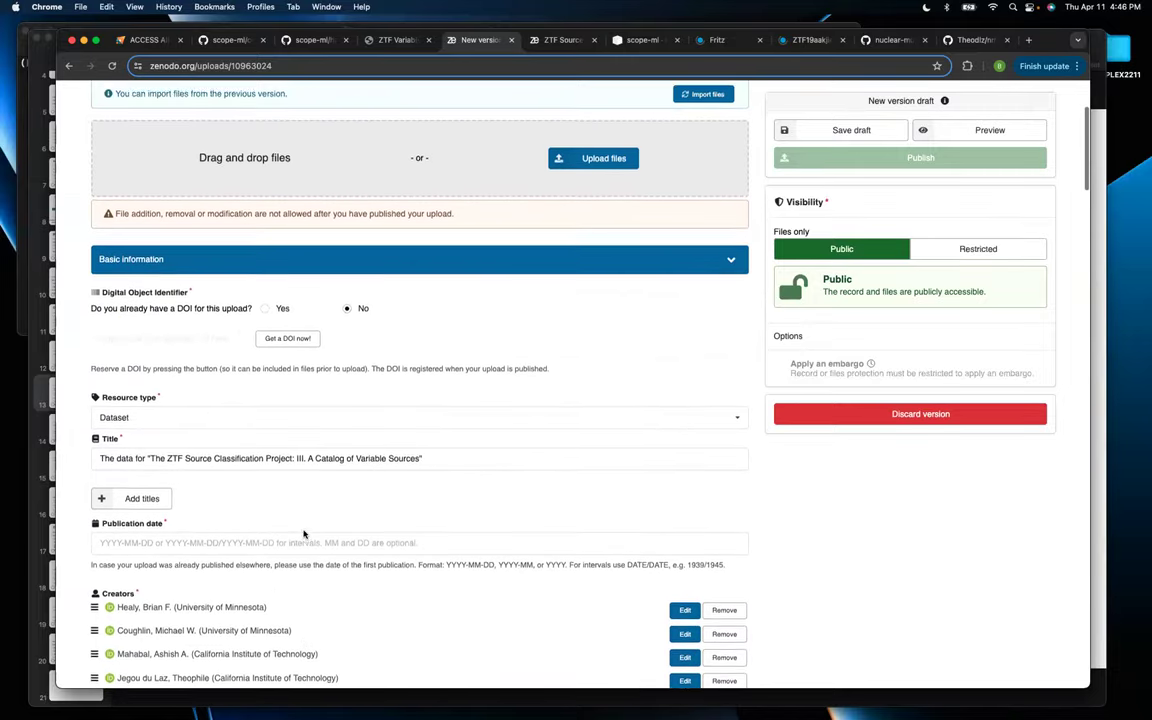
pyautogui.scroll(2, 305, 534)
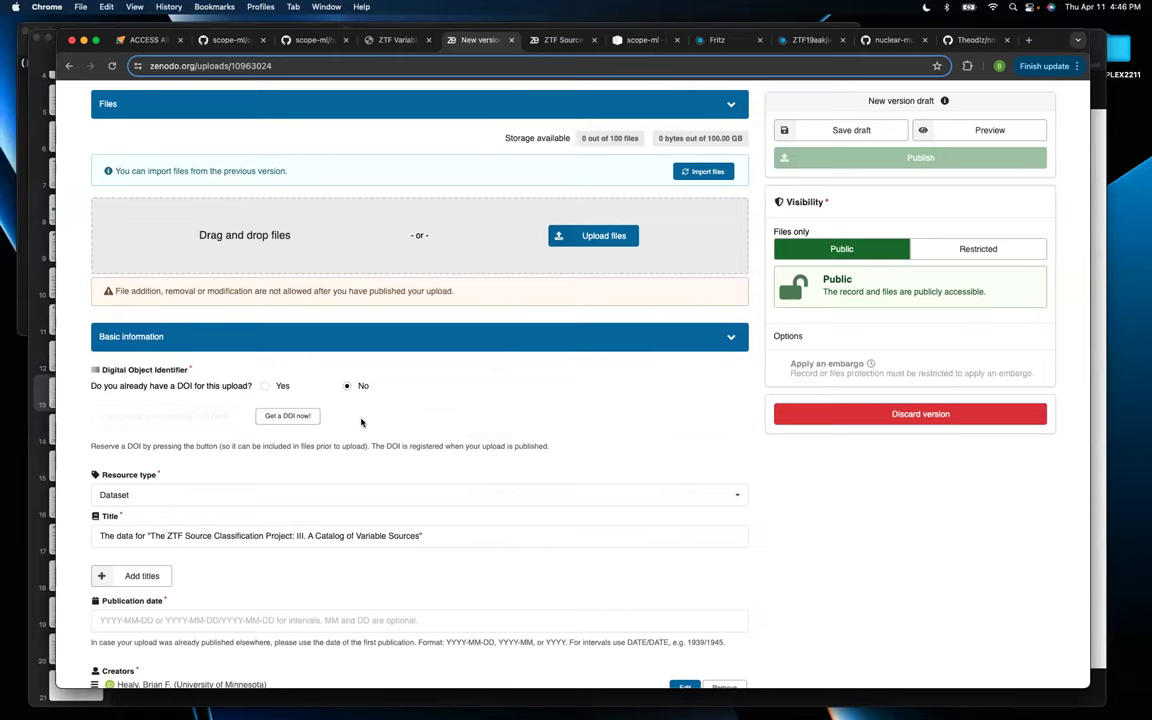
pyautogui.scroll(2, 361, 422)
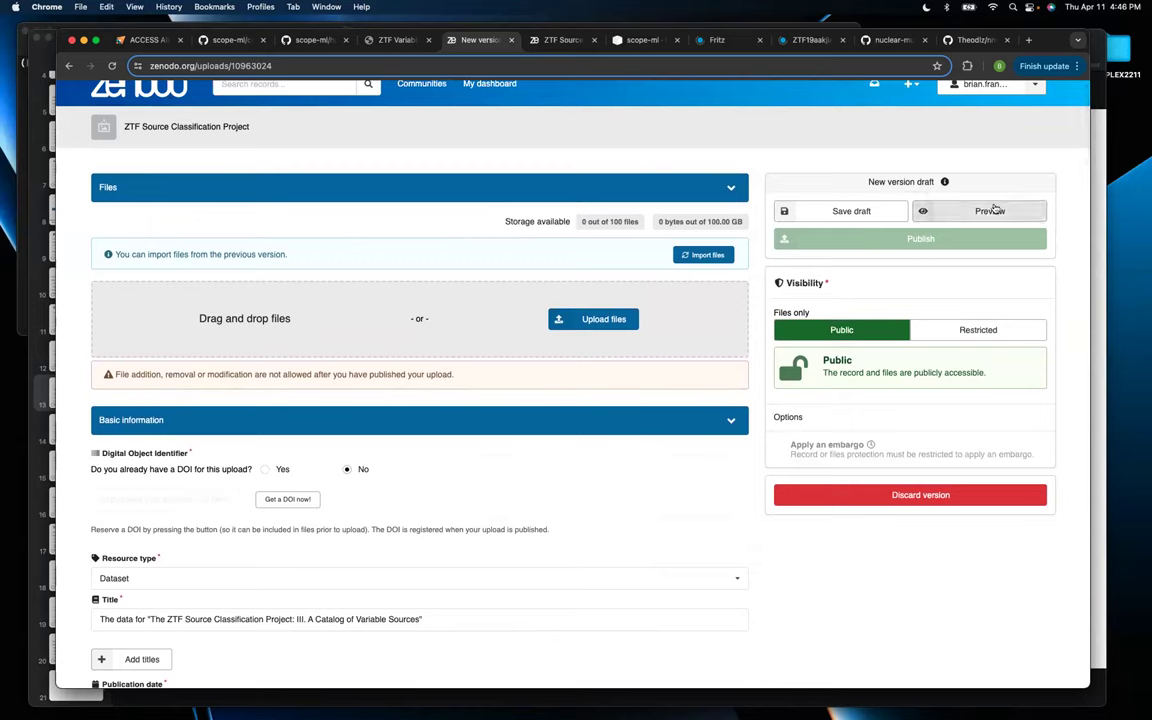
pyautogui.click(900, 497)
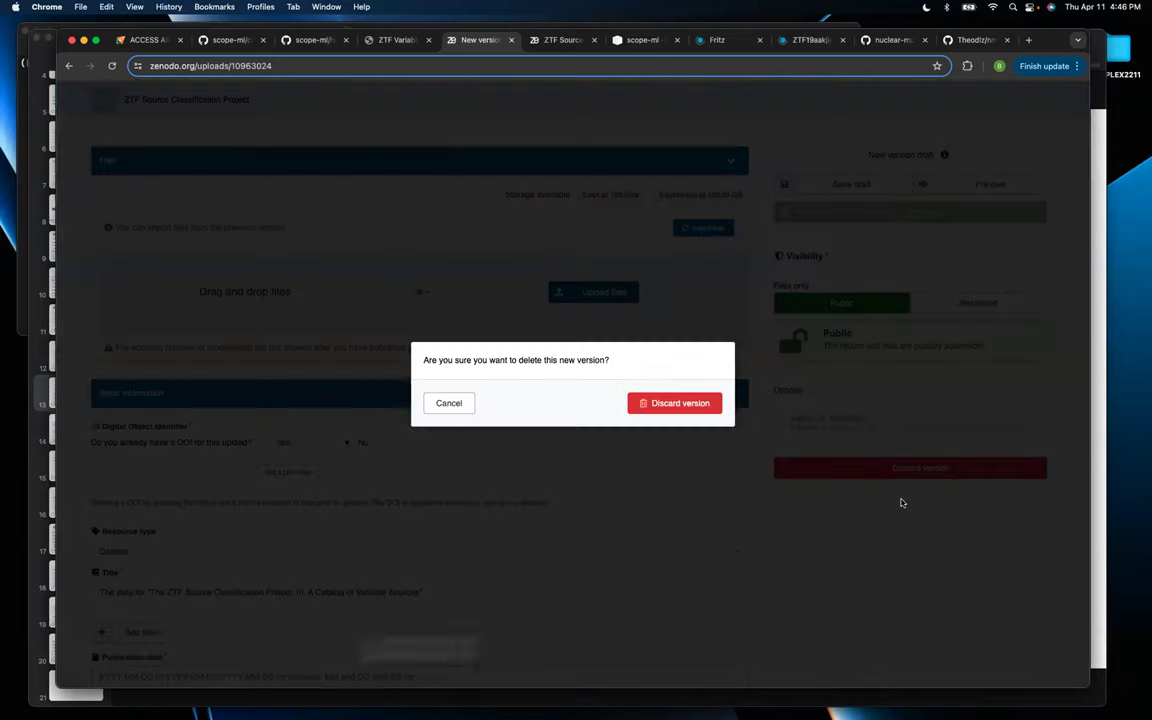
pyautogui.click(680, 405)
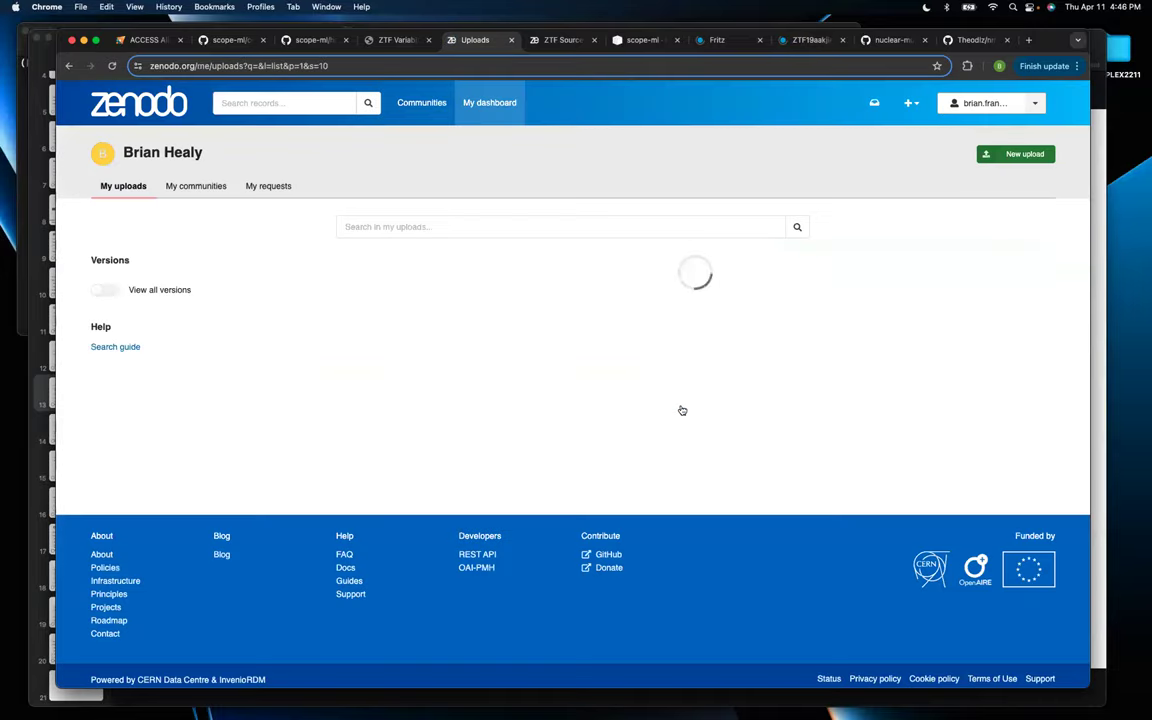
# Switch to the Zenodo releases slide in Keynote, and switch back to the catalog's Zenodo record in Chrome
pyautogui.moveTo(488, 710)
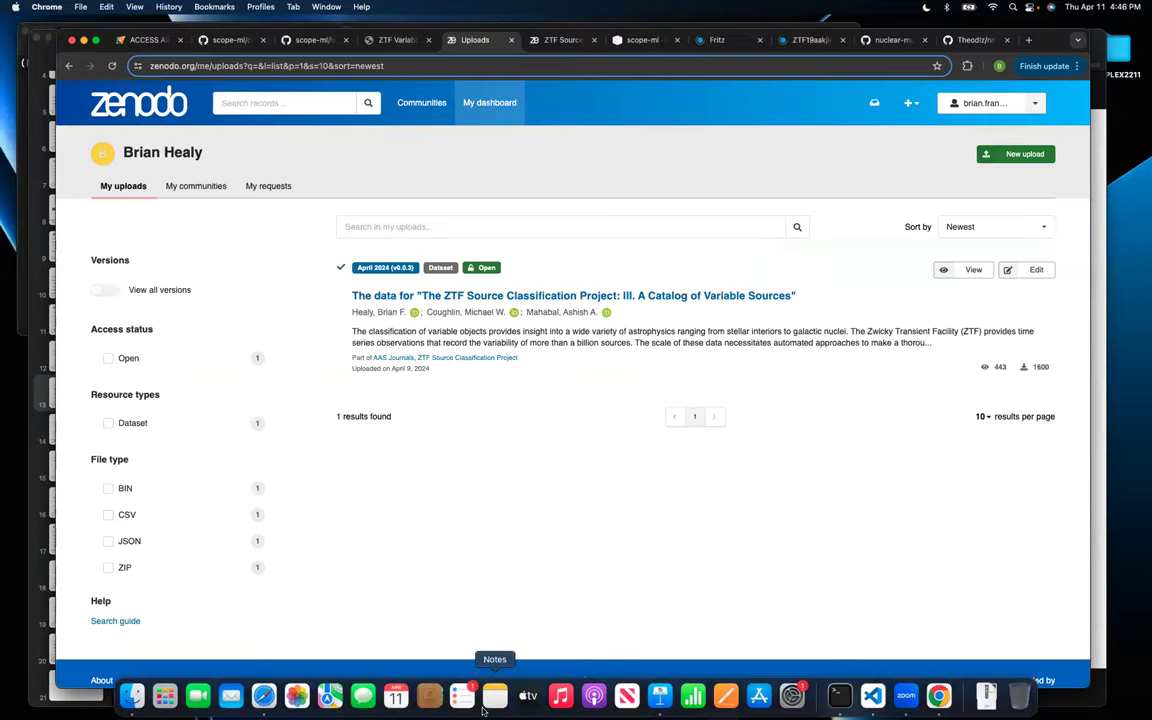
pyautogui.click(652, 705)
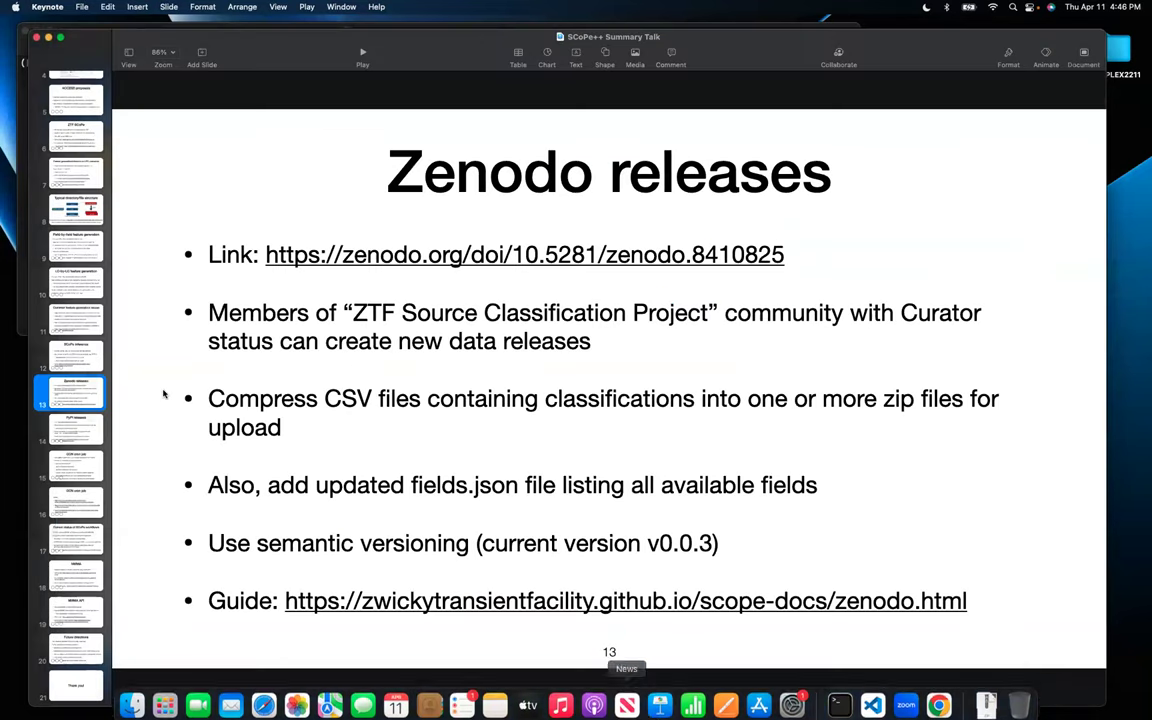
pyautogui.press('super+Tab')
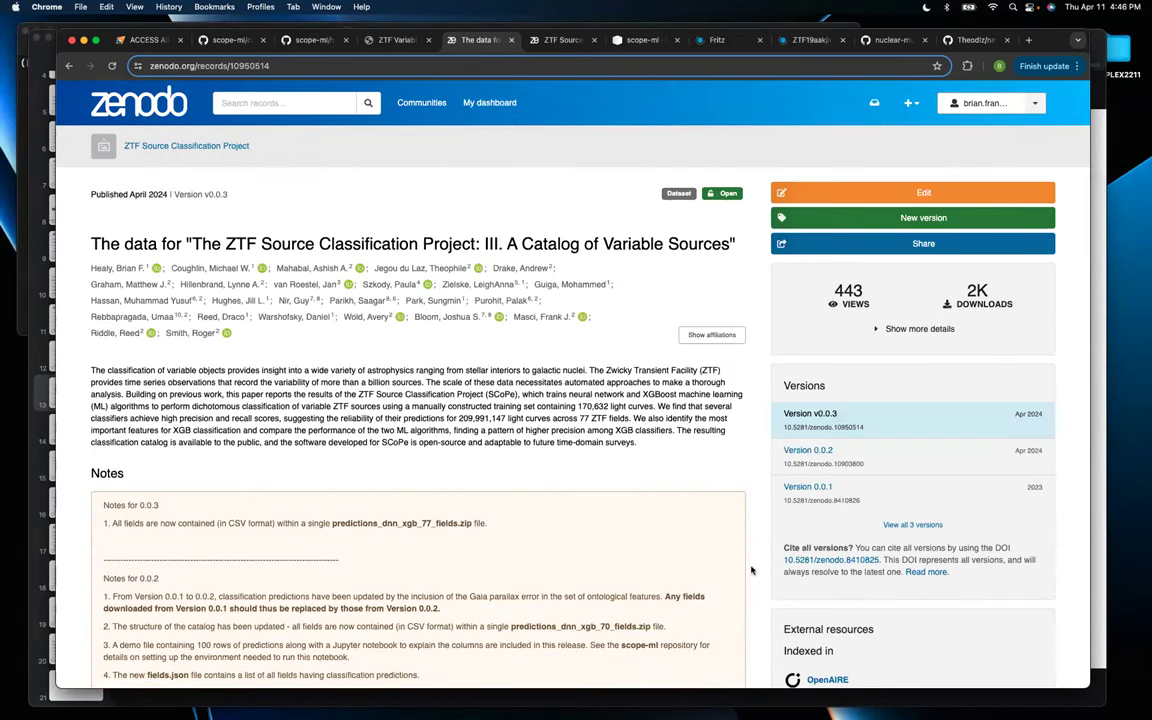
# Expand the detailed view and download statistics of the Zenodo record
pyautogui.scroll(-2, 752, 570)
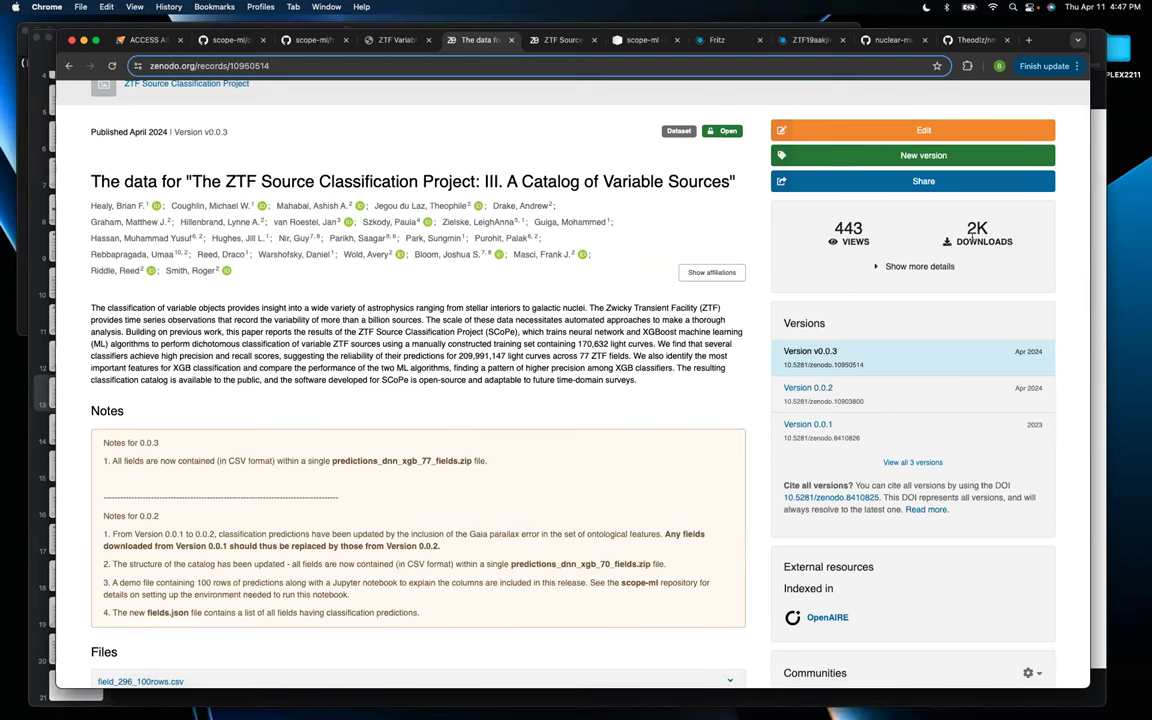
pyautogui.scroll(-2, 754, 396)
pyautogui.scroll(-1, 754, 396)
pyautogui.scroll(3, 820, 320)
pyautogui.click(895, 244)
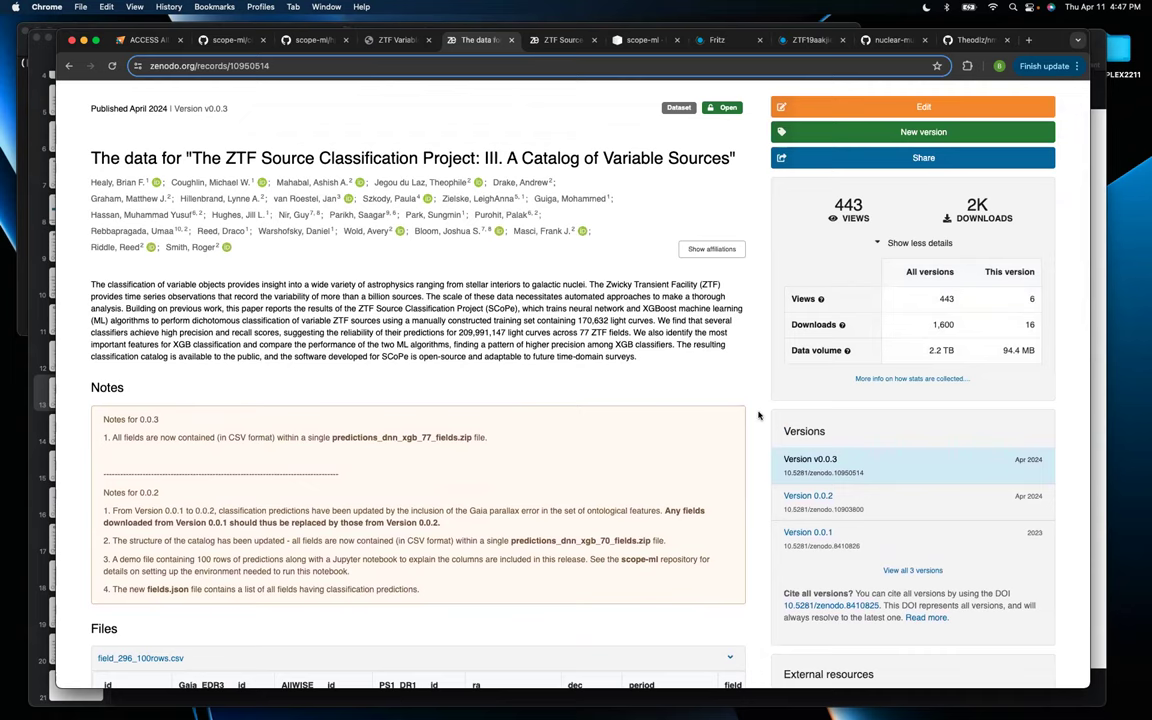
# View the field_296_100rows.csv preview and the file list of the record, and switch to the Keynote presentation
pyautogui.scroll(-5, 759, 415)
pyautogui.scroll(-3, 102, 461)
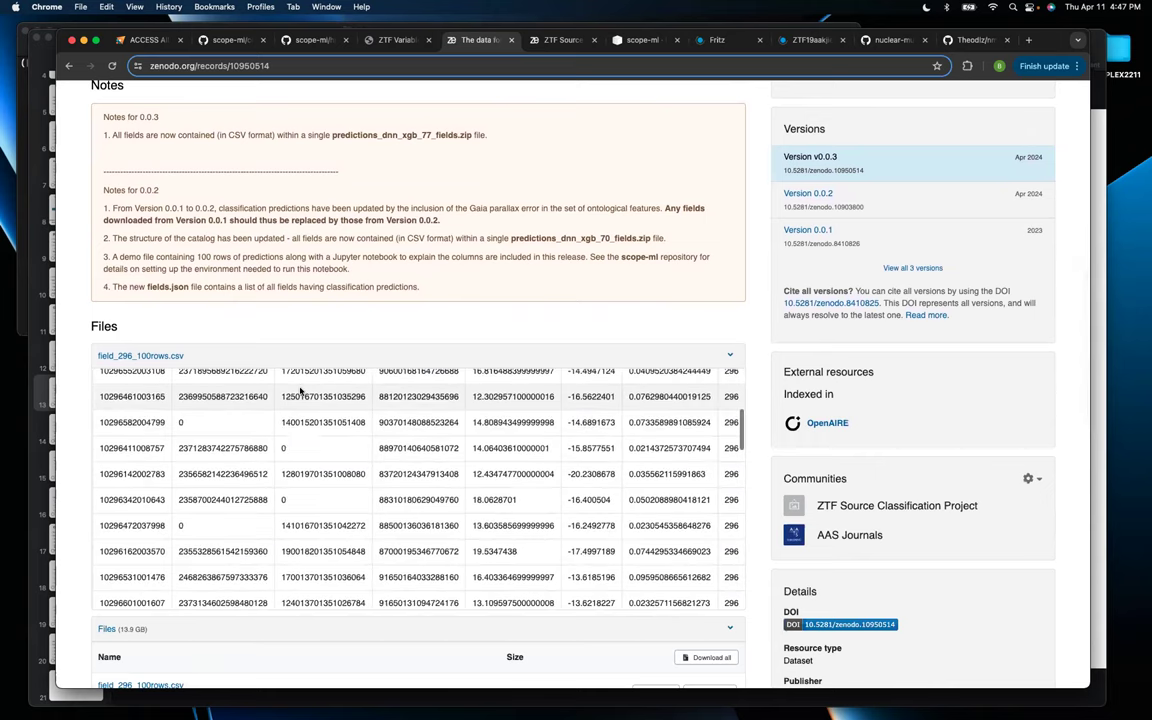
pyautogui.scroll(-5, 102, 461)
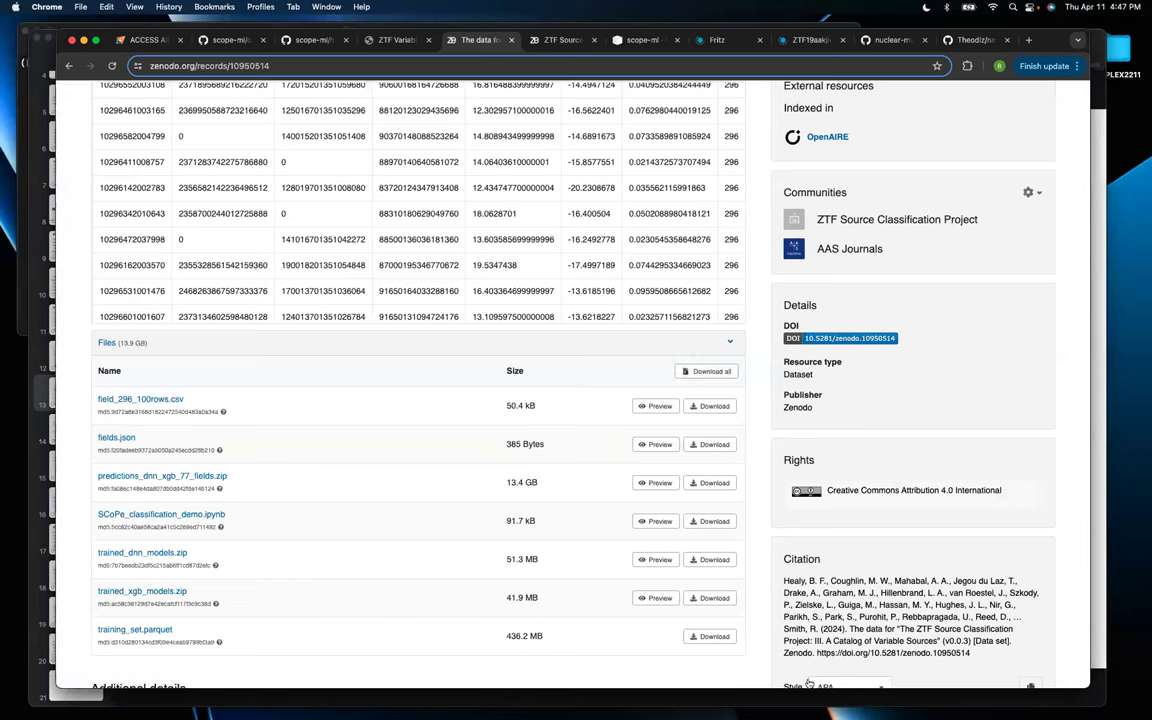
pyautogui.moveTo(599, 705)
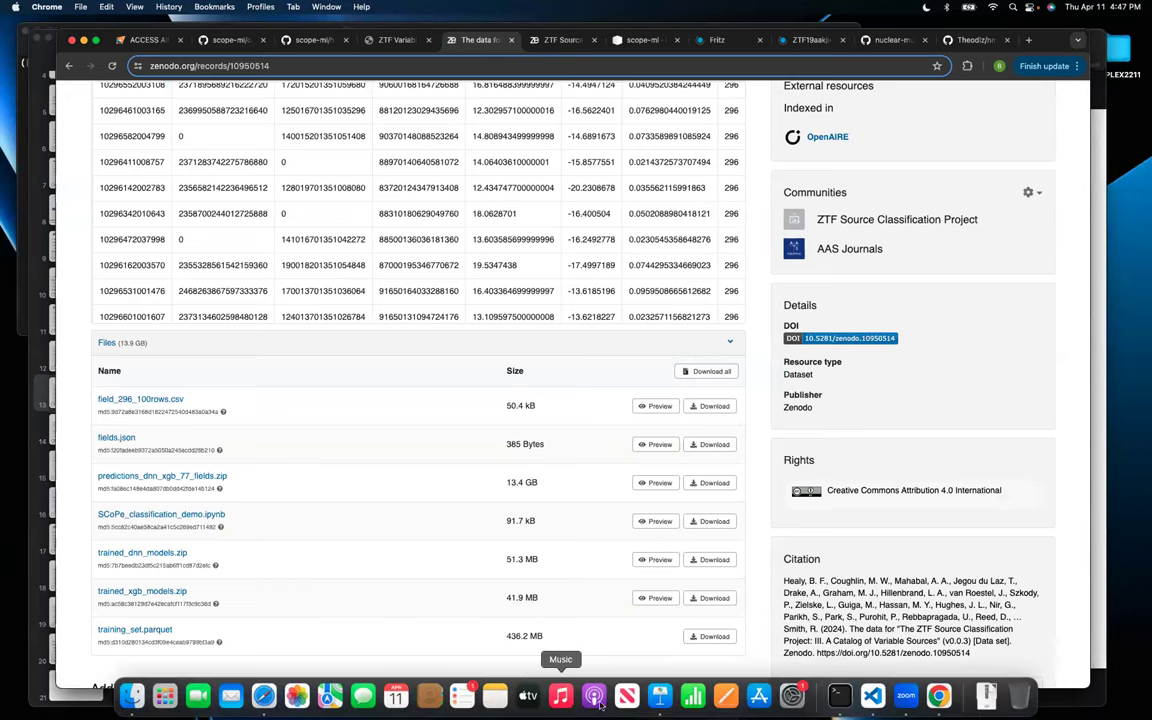
pyautogui.click(659, 697)
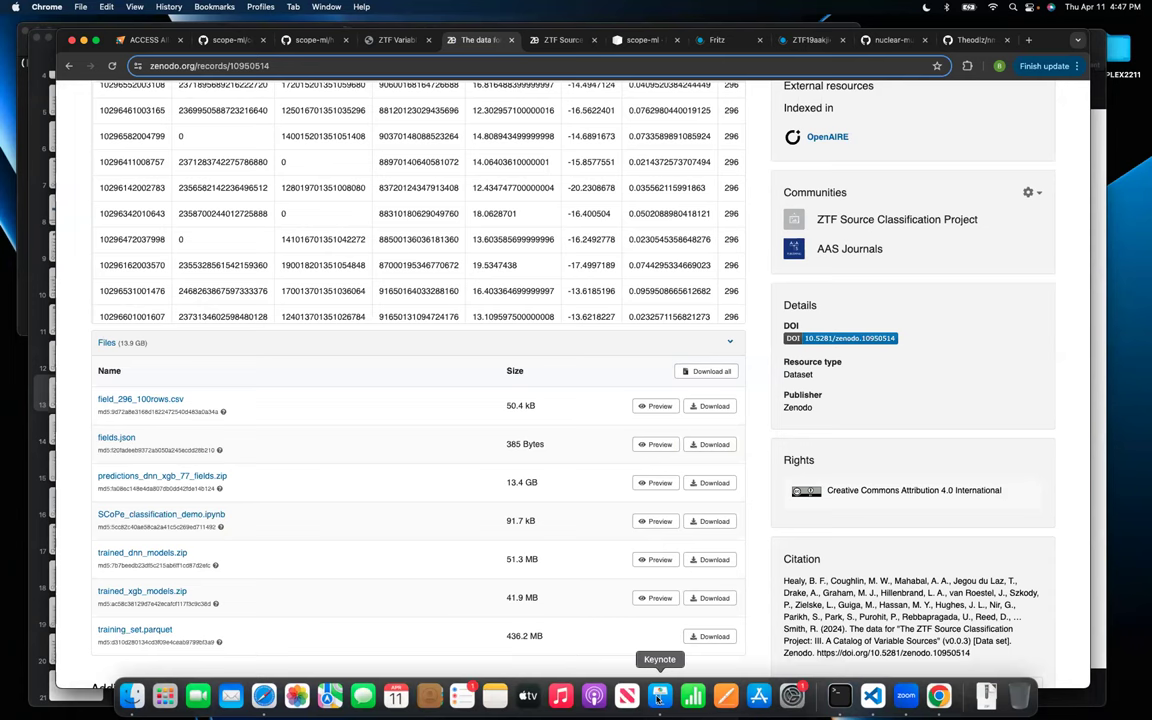